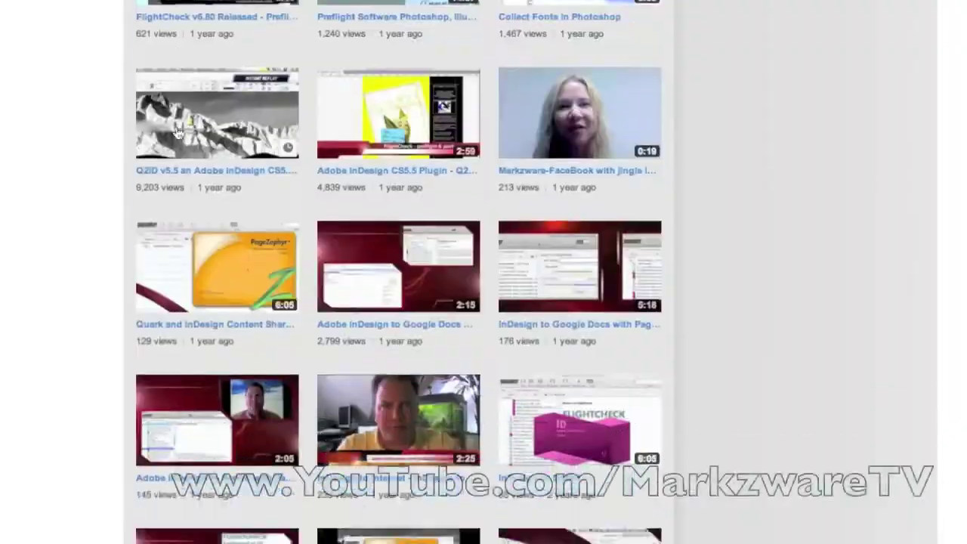
scroll(176, 131, down, 20)
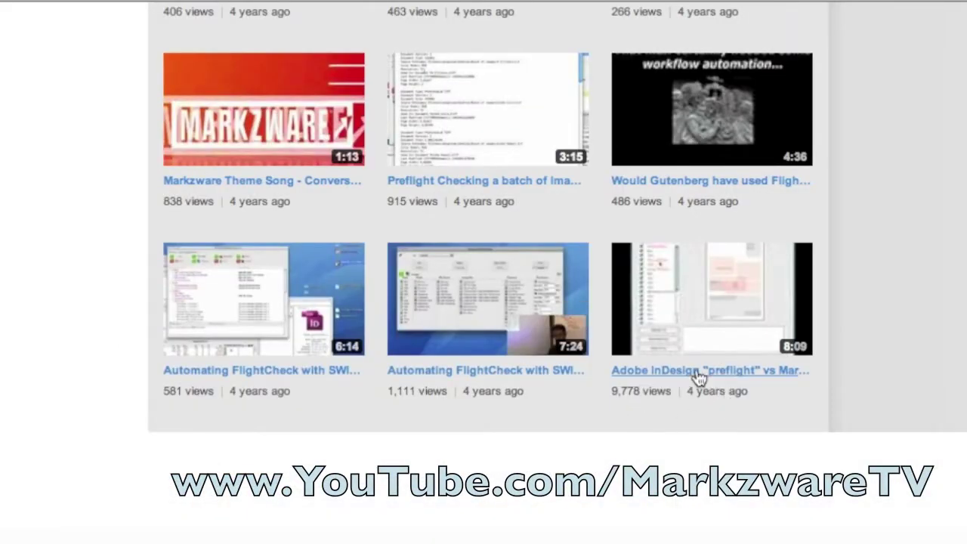
- Open the 'Adobe InDesign "preflight" vs Markzware's FlightCheck' video from the MarkzwareTV uploads grid
click(699, 372)
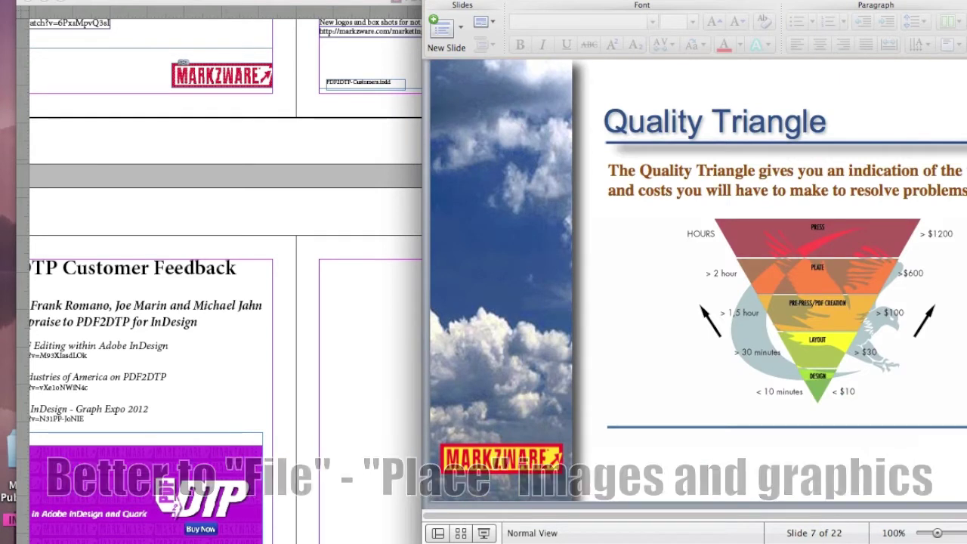
- Select the triangle picture on the Quality Triangle slide, then return to the InDesign layout
click(790, 281)
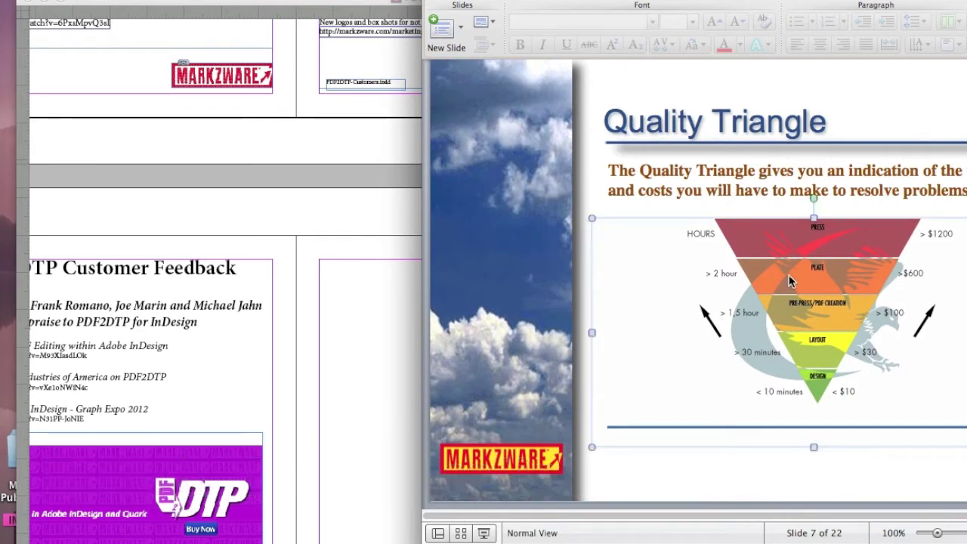
click(348, 333)
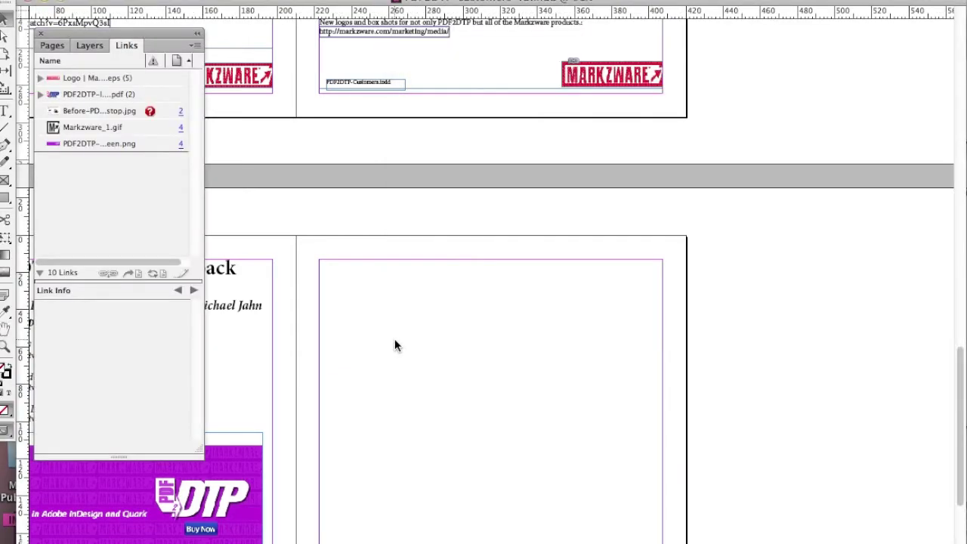
- Paste the Quality Triangle graphic and position it over the top of the ART-WORK box
scroll(394, 346, down, 5)
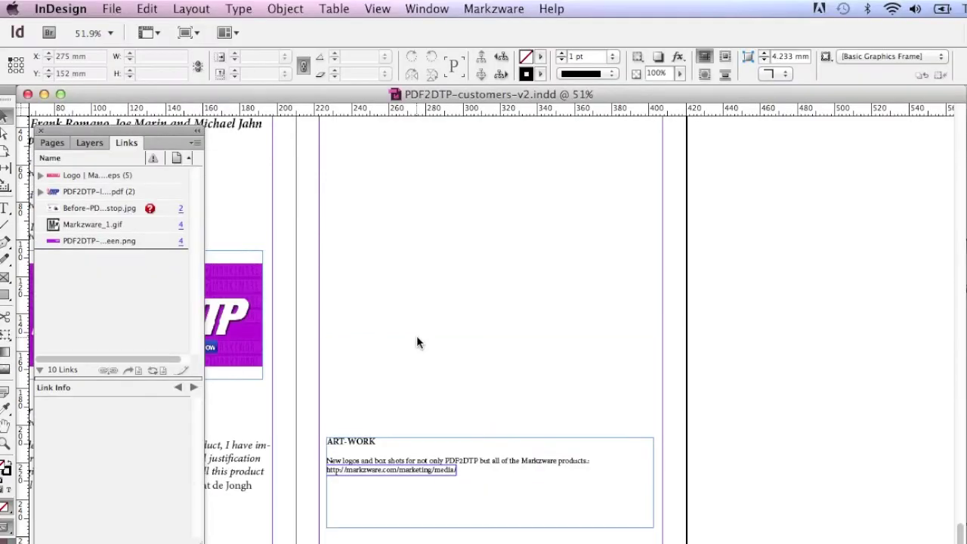
click(147, 8)
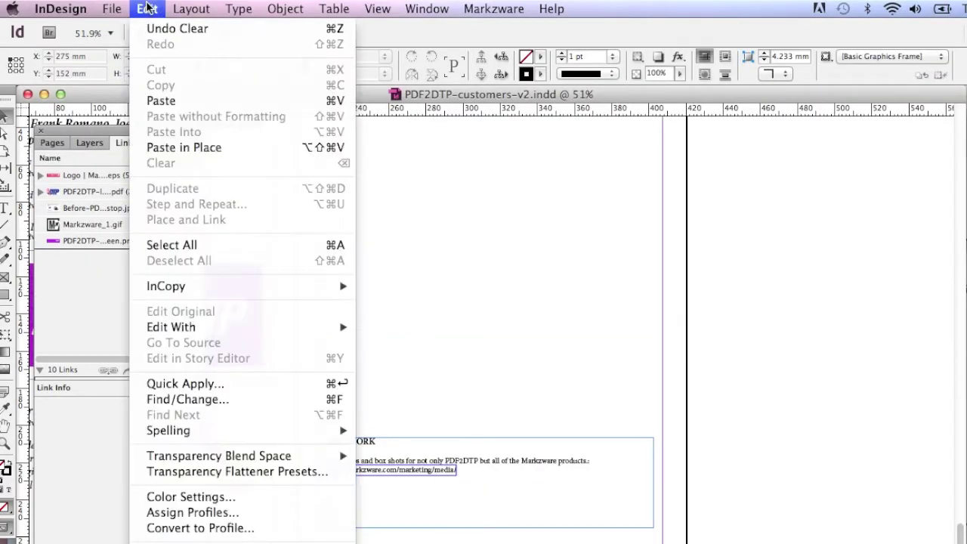
click(162, 101)
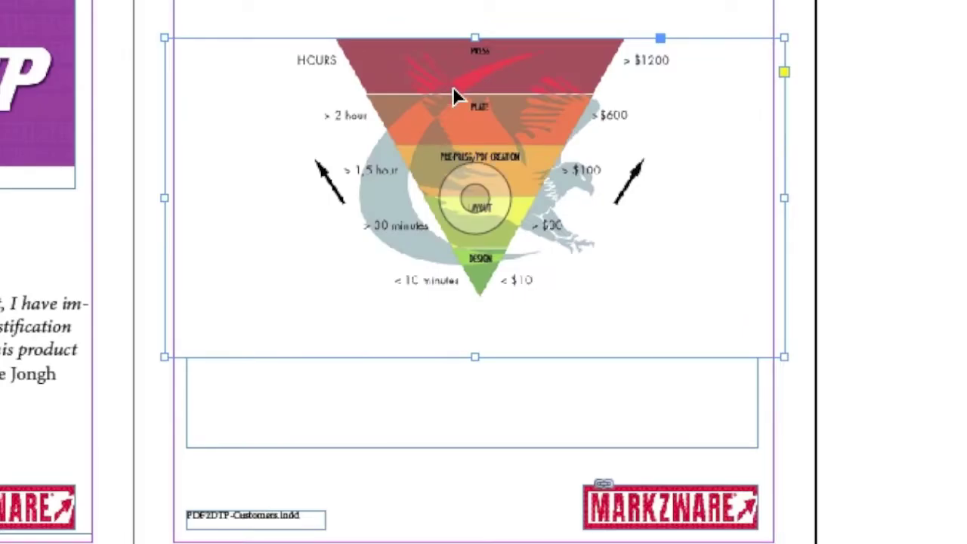
drag(480, 321, 478, 290)
drag(448, 38, 449, 0)
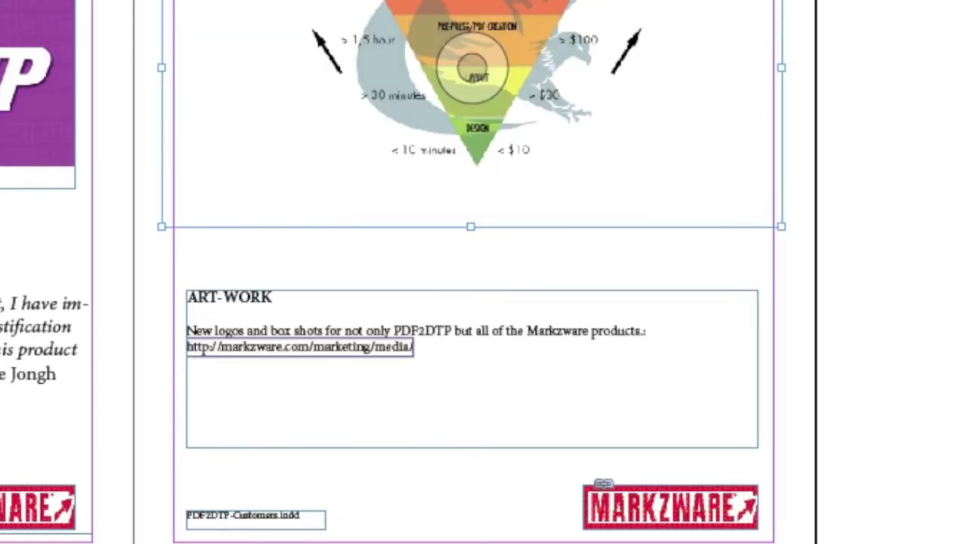
drag(456, 53, 458, 114)
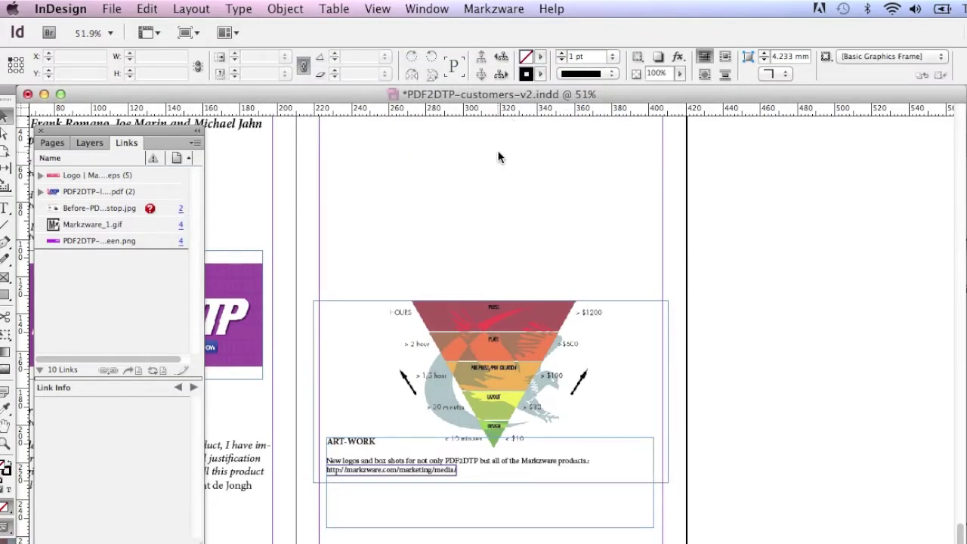
scroll(498, 158, up, 5)
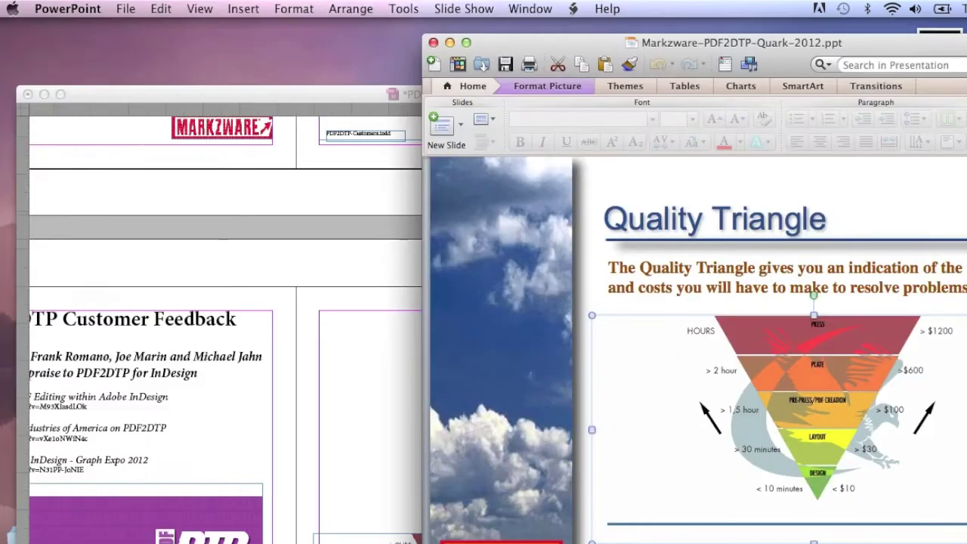
- Run a Google search for 'flightcheck' from Safari's address bar
key(super+Tab)
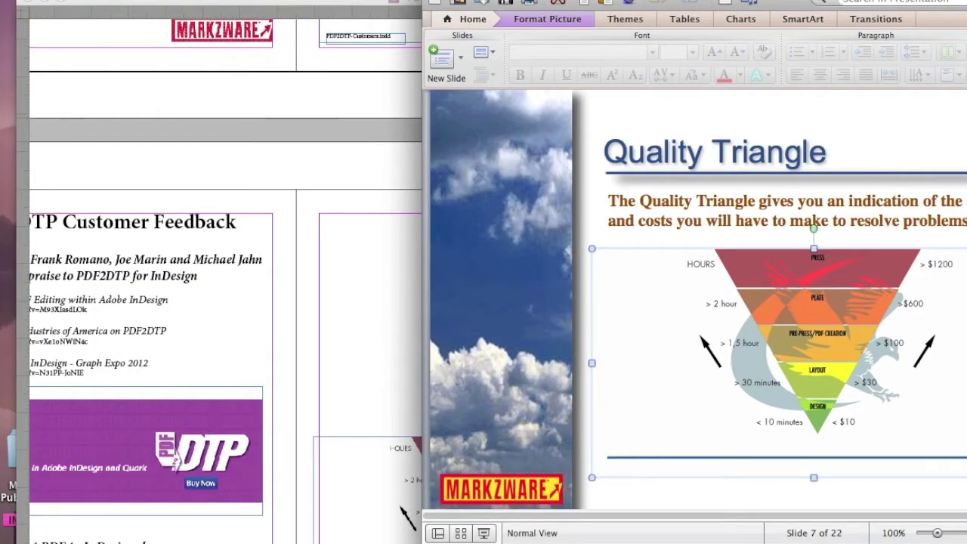
click(301, 487)
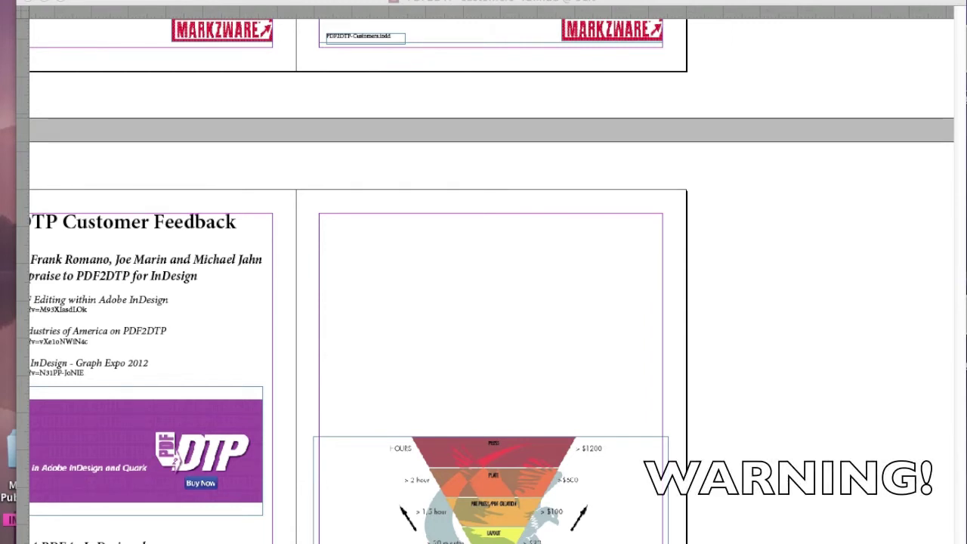
key(super+Tab)
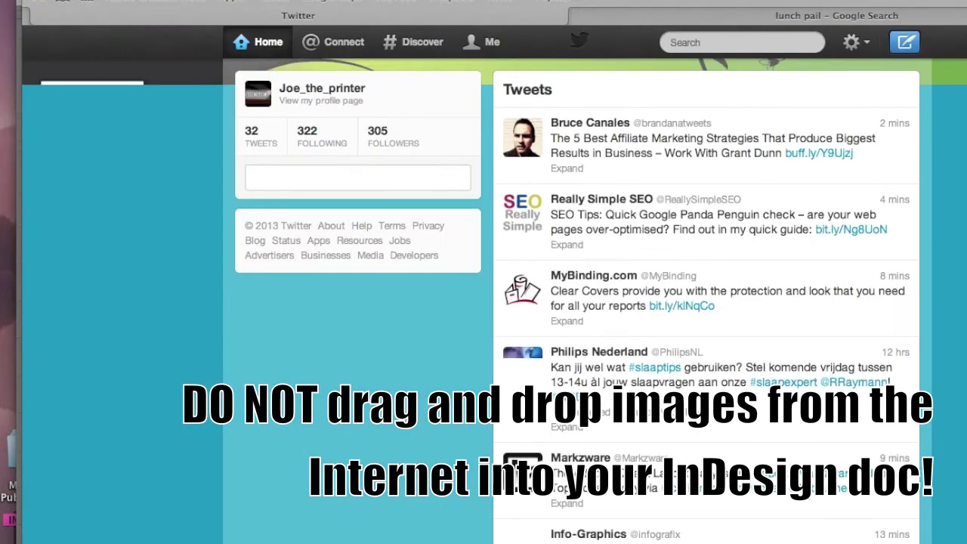
key(super+l)
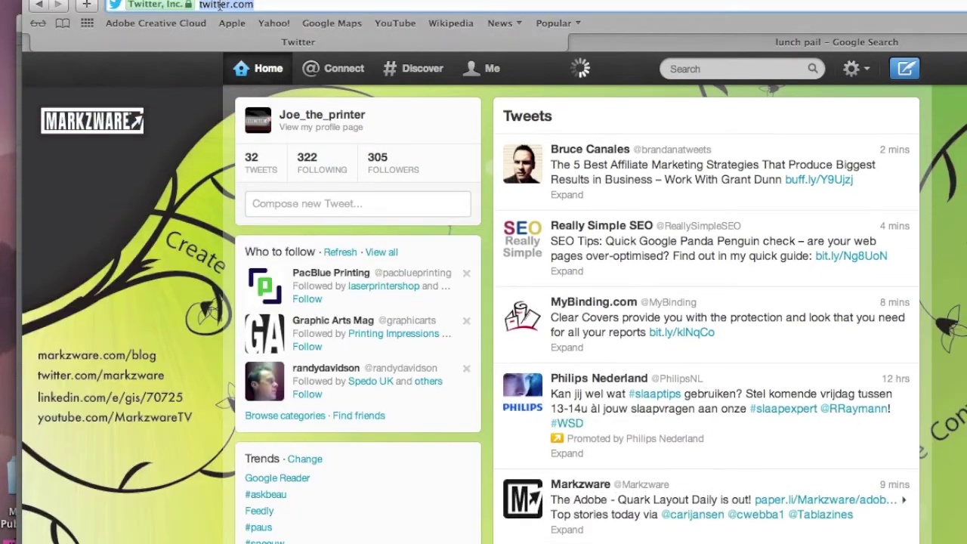
text(flightcheck)
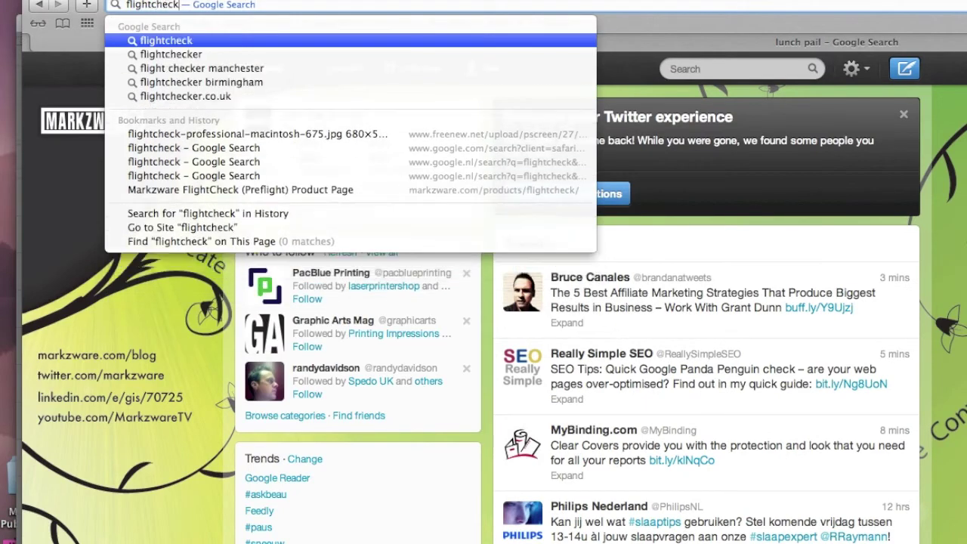
key(Return)
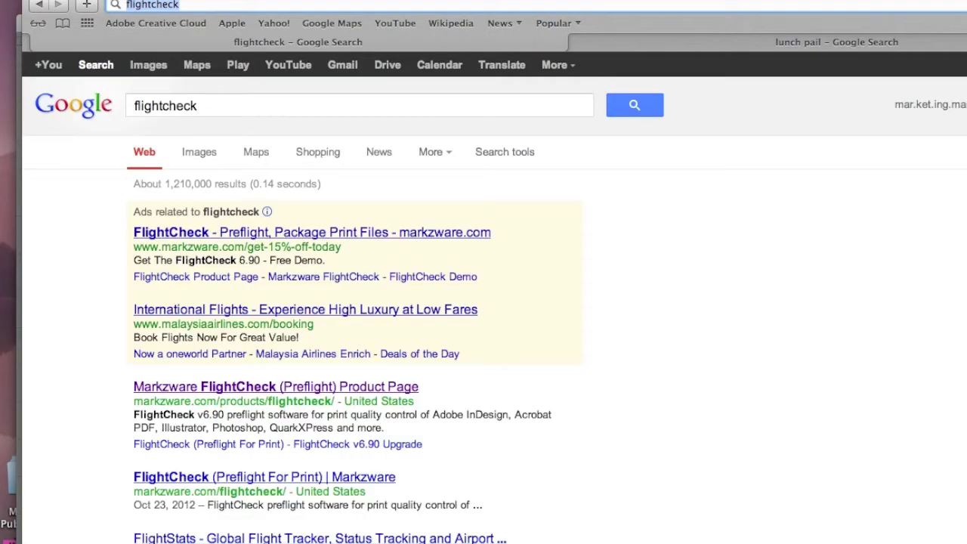
- Show Google Images results for flightcheck and move Safari right to uncover InDesign
click(198, 154)
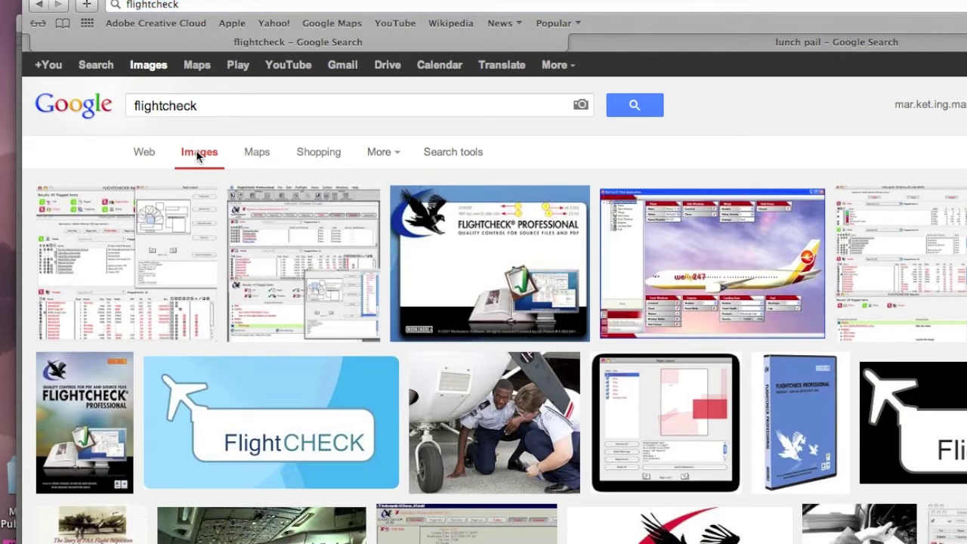
click(156, 23)
drag(145, 0, 744, 15)
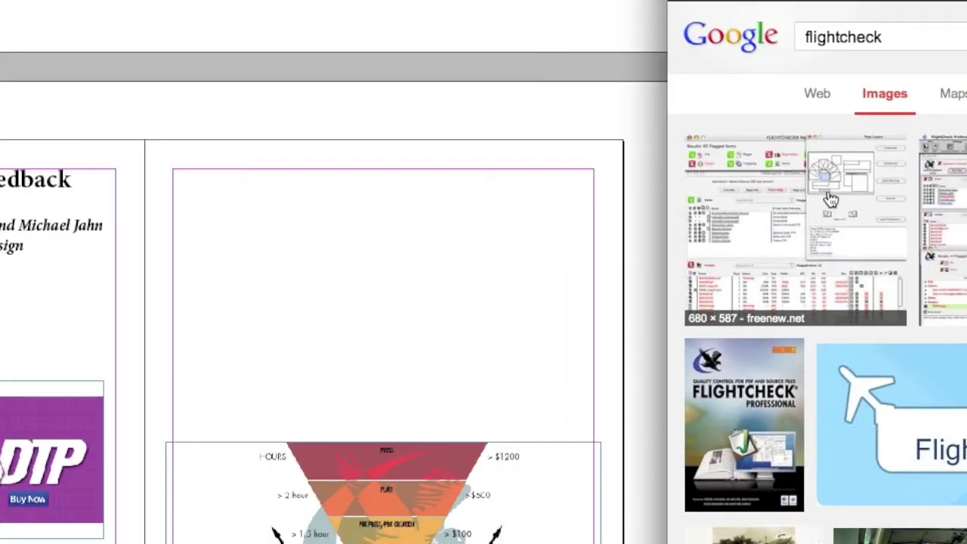
- Drag the FlightCheck screenshot thumbnail and the full-size FlightCheck box image onto the InDesign page
drag(830, 198, 309, 231)
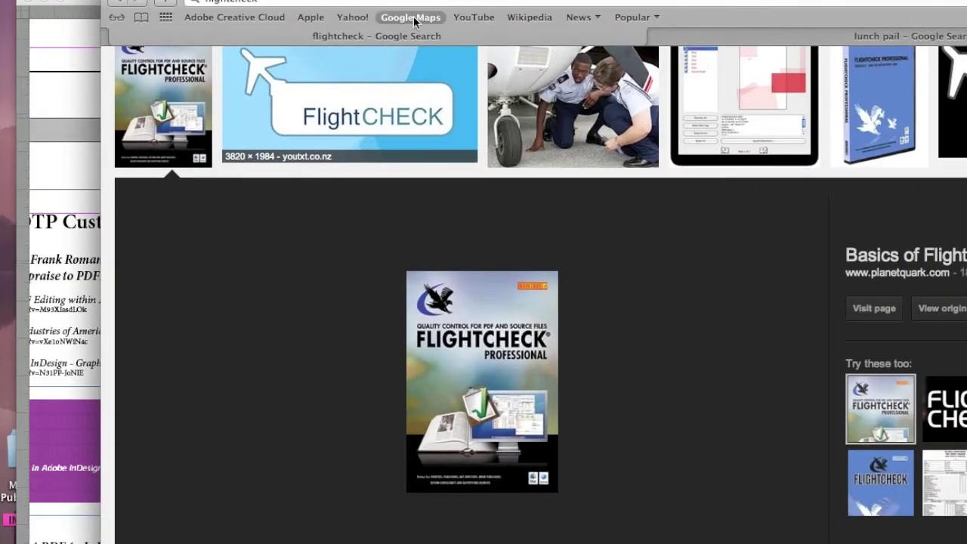
click(945, 310)
drag(306, 0, 960, 15)
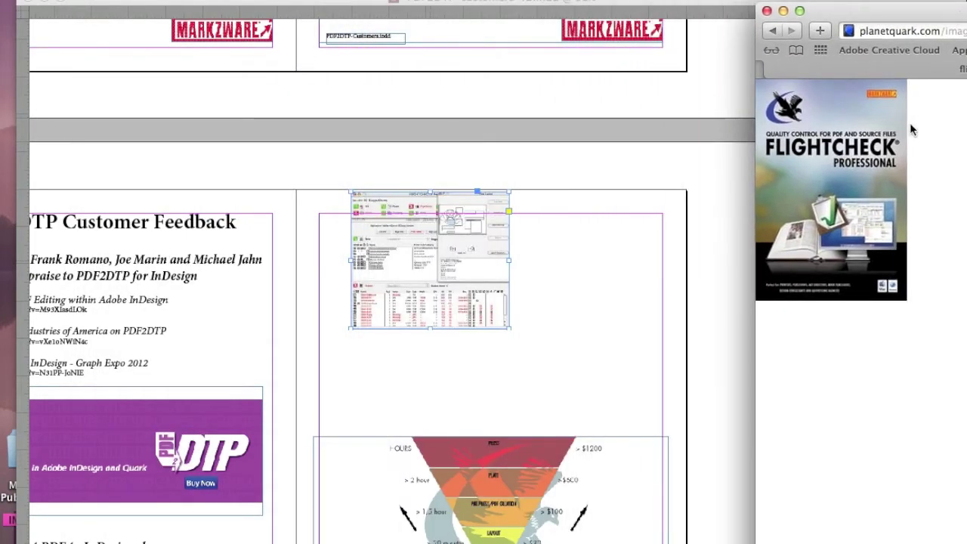
drag(868, 130, 639, 240)
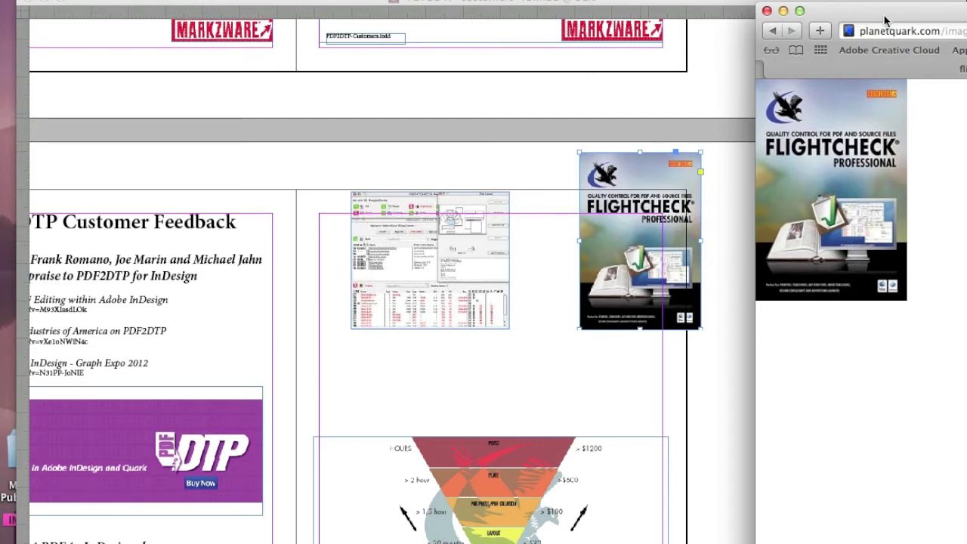
- Place the screenshot at the page's top left and the box image at the top right
click(557, 236)
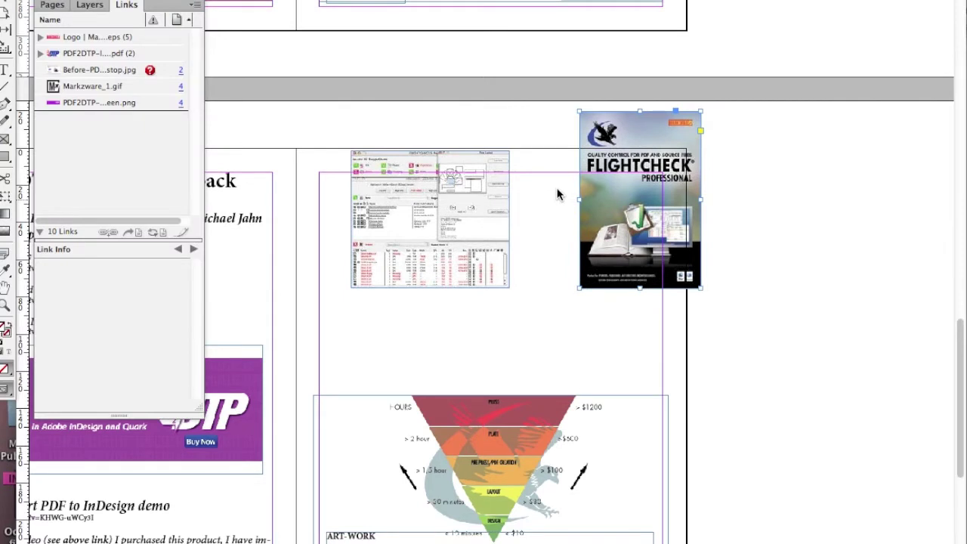
click(557, 195)
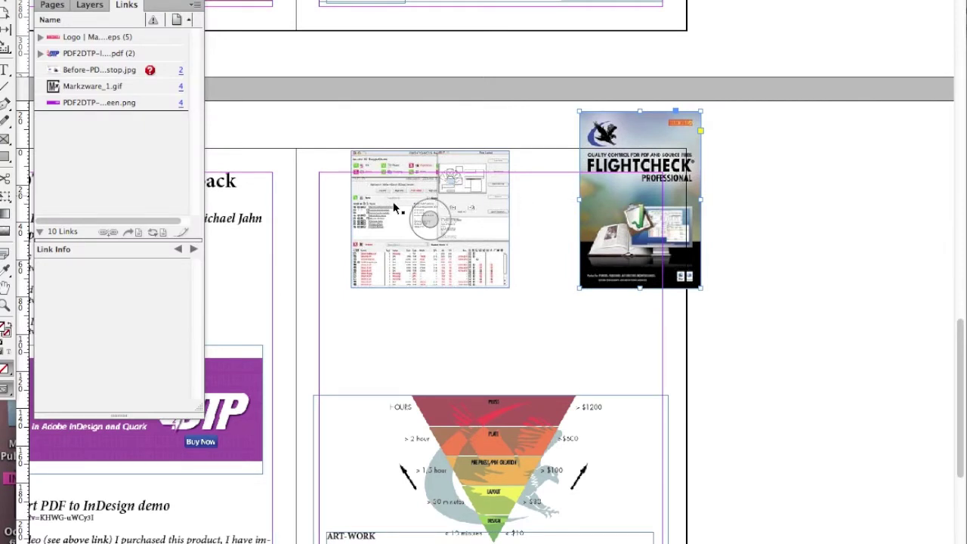
drag(377, 216, 323, 237)
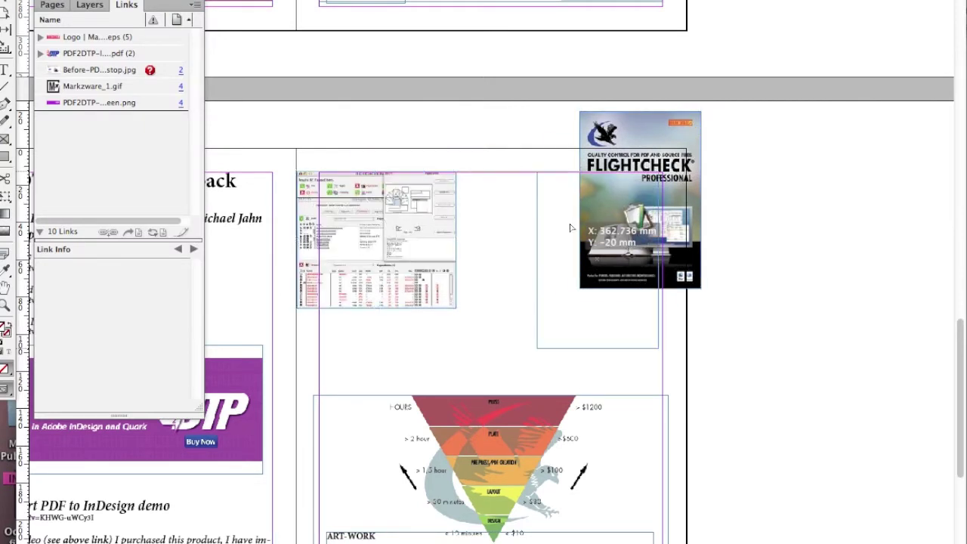
drag(404, 214, 433, 226)
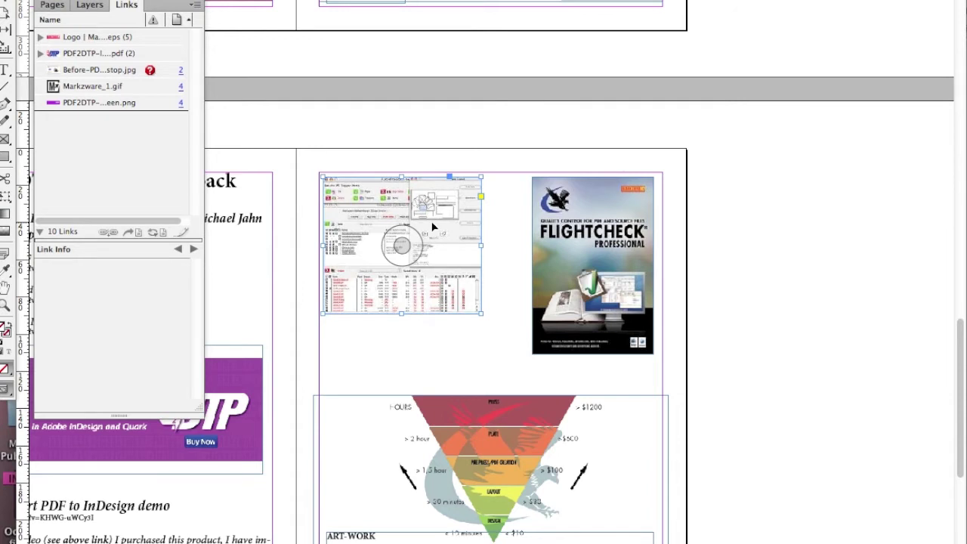
click(491, 468)
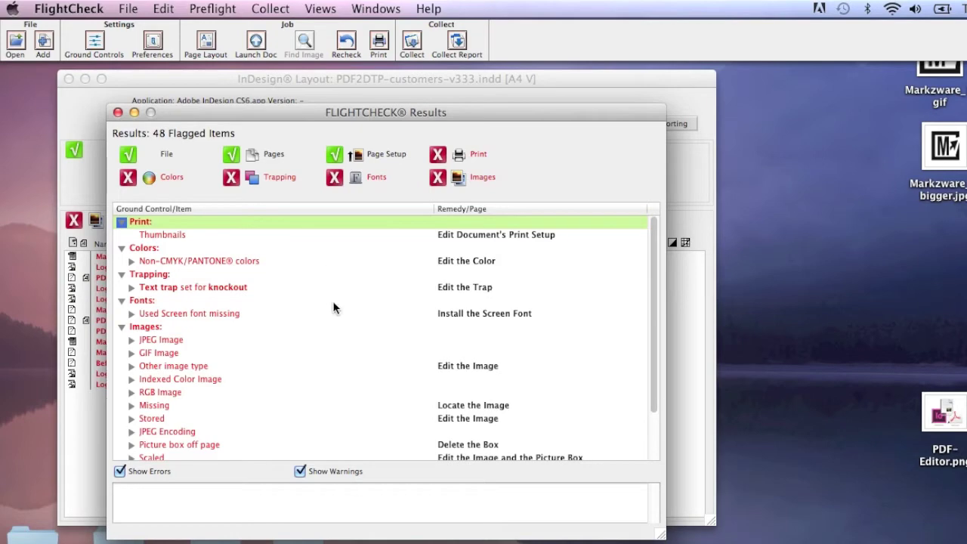
scroll(333, 307, down, 3)
scroll(333, 307, up, 3)
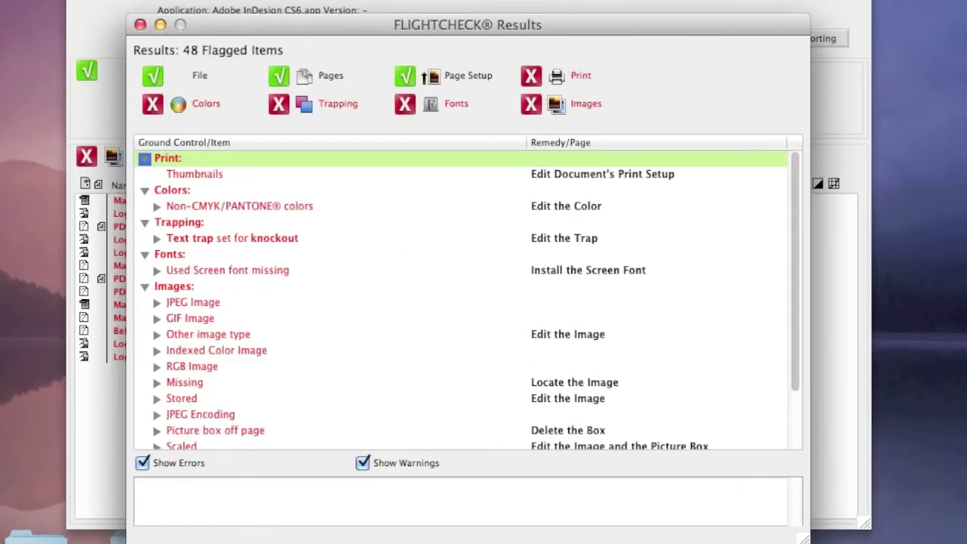
double_click(432, 76)
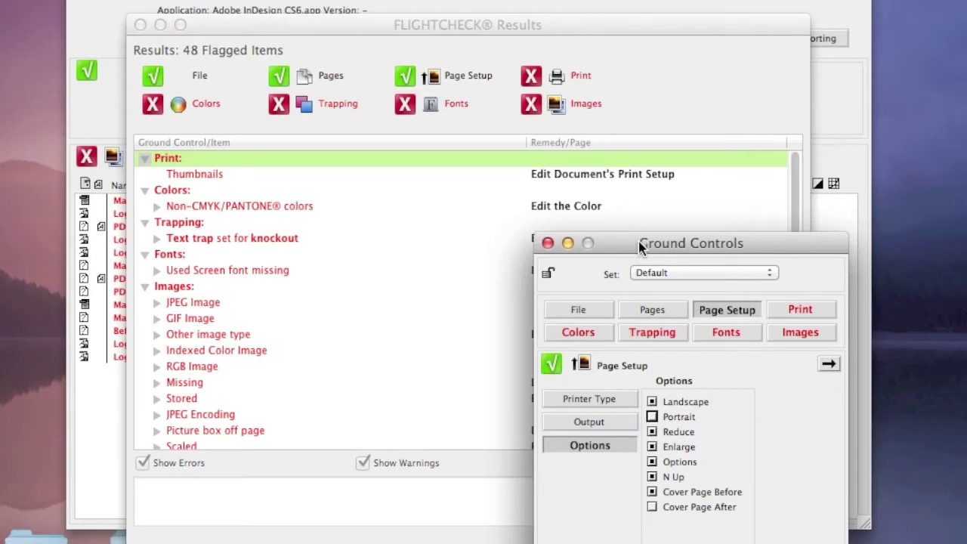
- Turn on the LZW Encoding check in Ground Controls' Images settings
drag(639, 247, 313, 173)
click(458, 257)
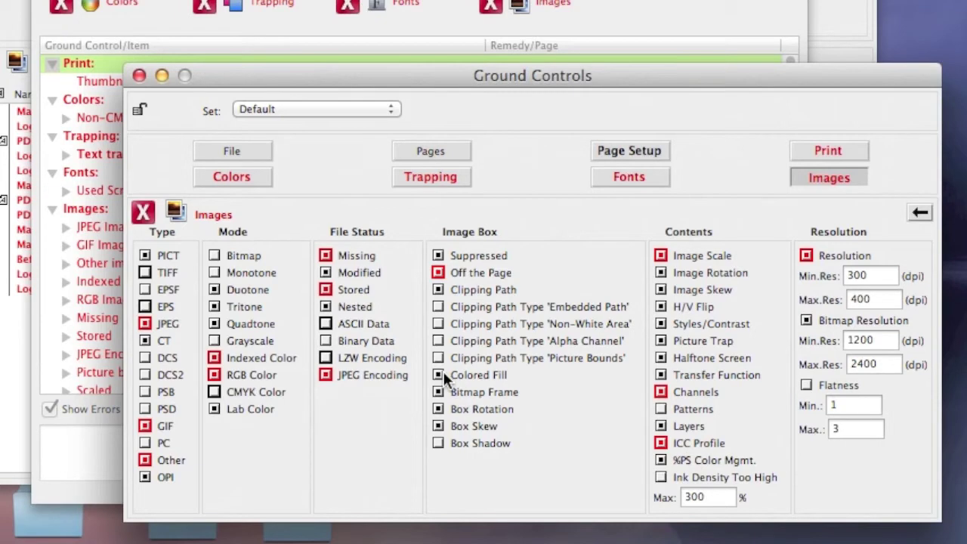
click(325, 356)
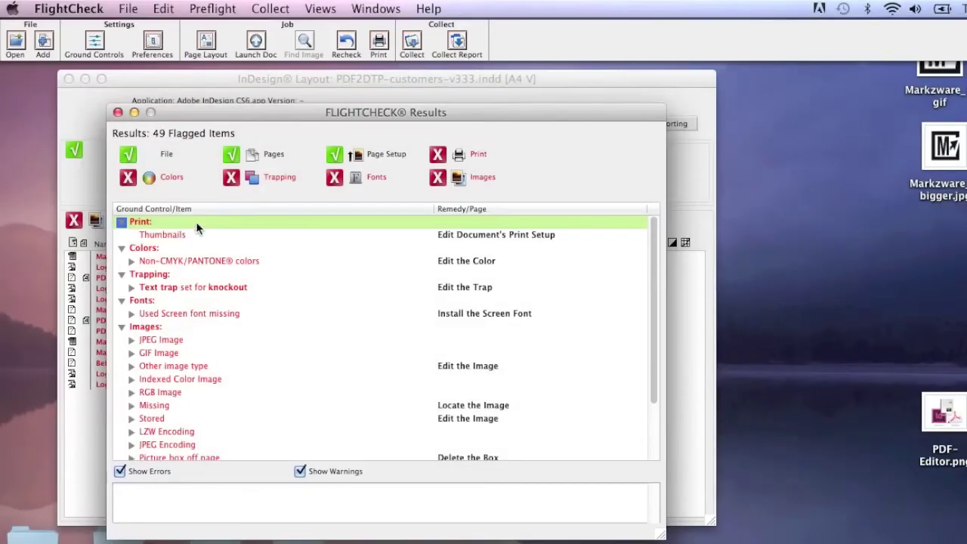
- Close the results summary and switch the layout report to show fonts instead of colours
click(119, 112)
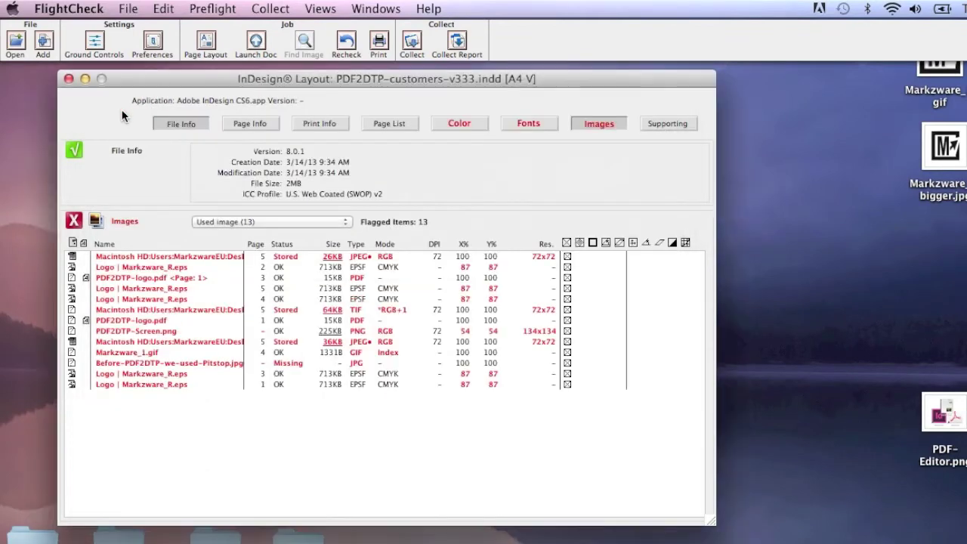
click(462, 122)
click(509, 127)
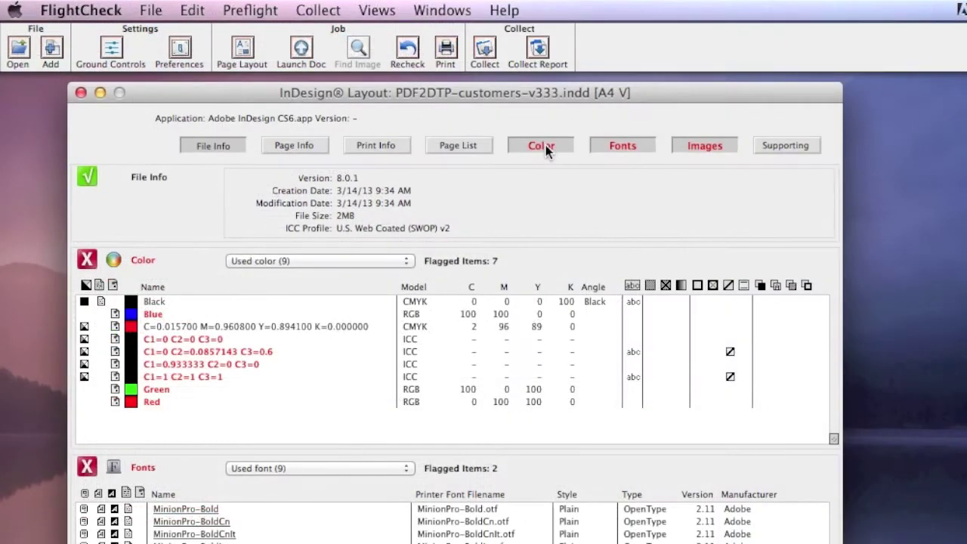
click(463, 123)
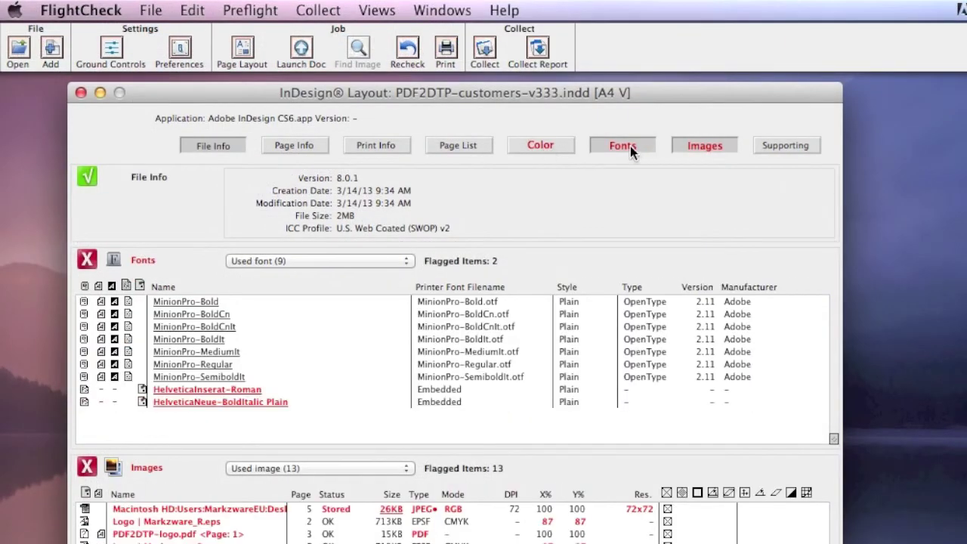
- Show only the 13 images in a wider report and open stored image MARKER2_867's details
click(630, 146)
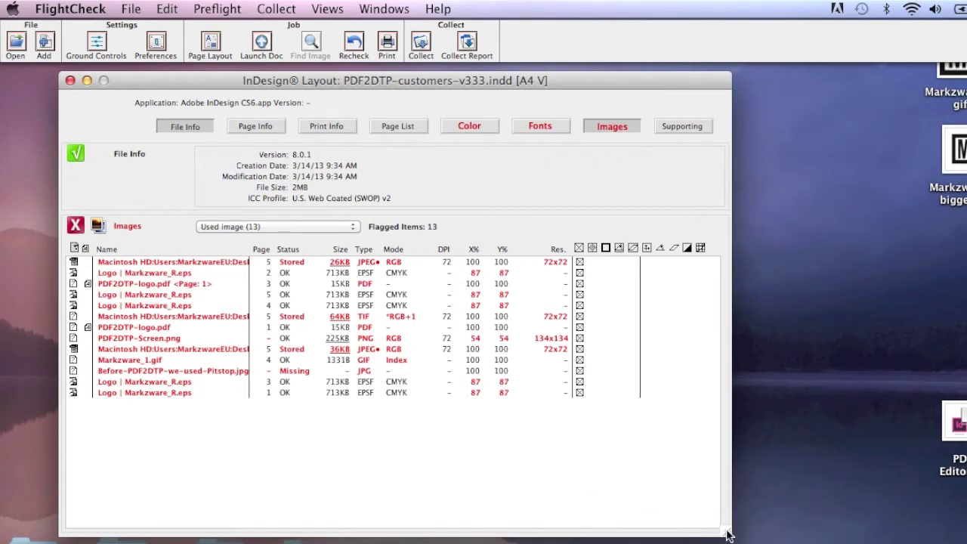
drag(726, 532, 889, 535)
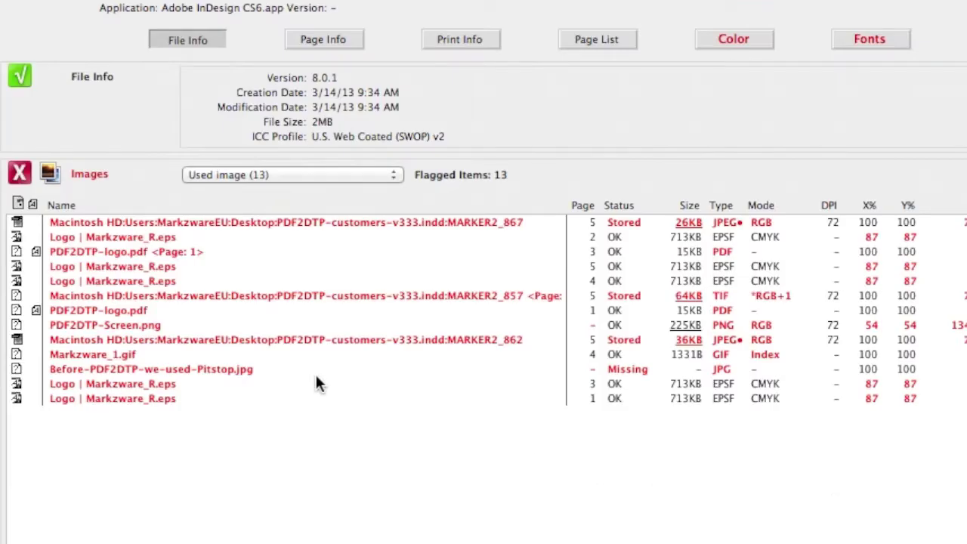
click(92, 222)
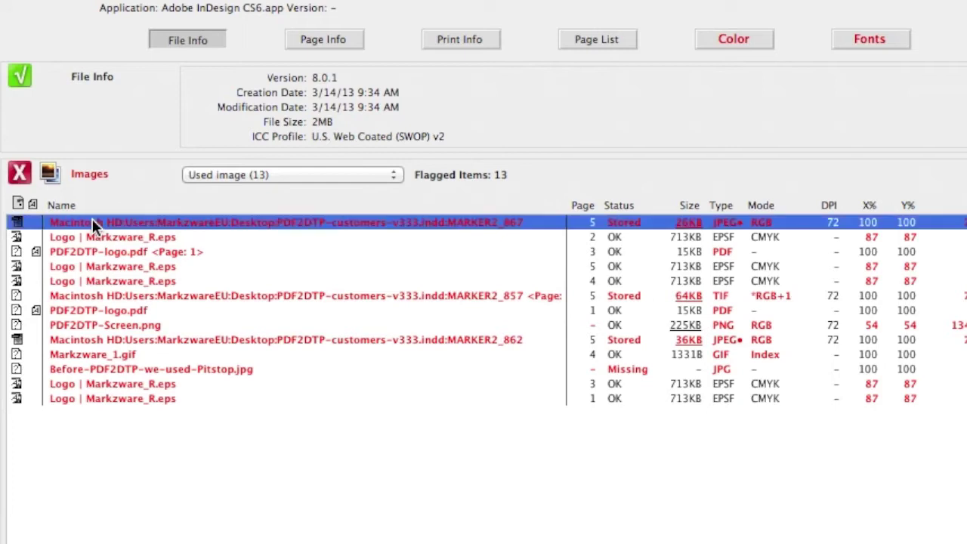
double_click(92, 221)
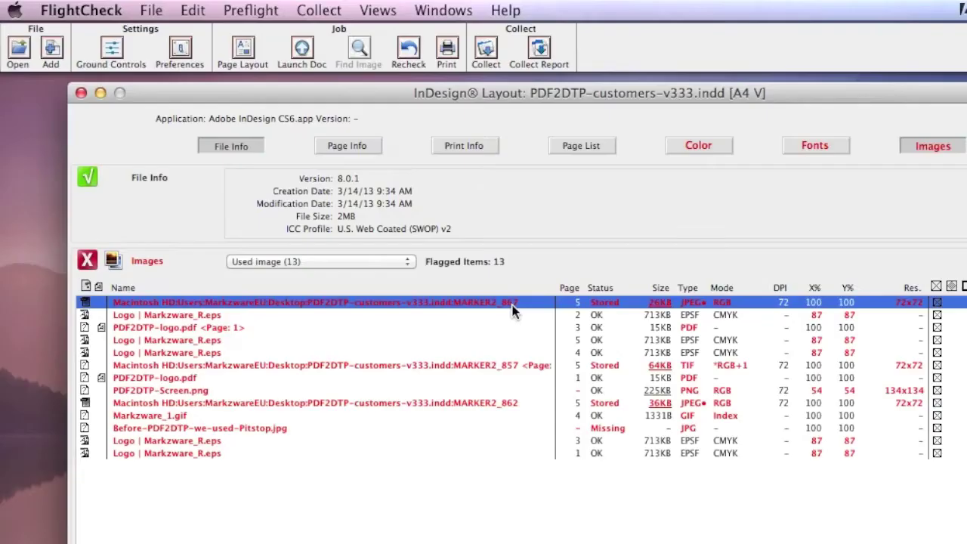
double_click(520, 366)
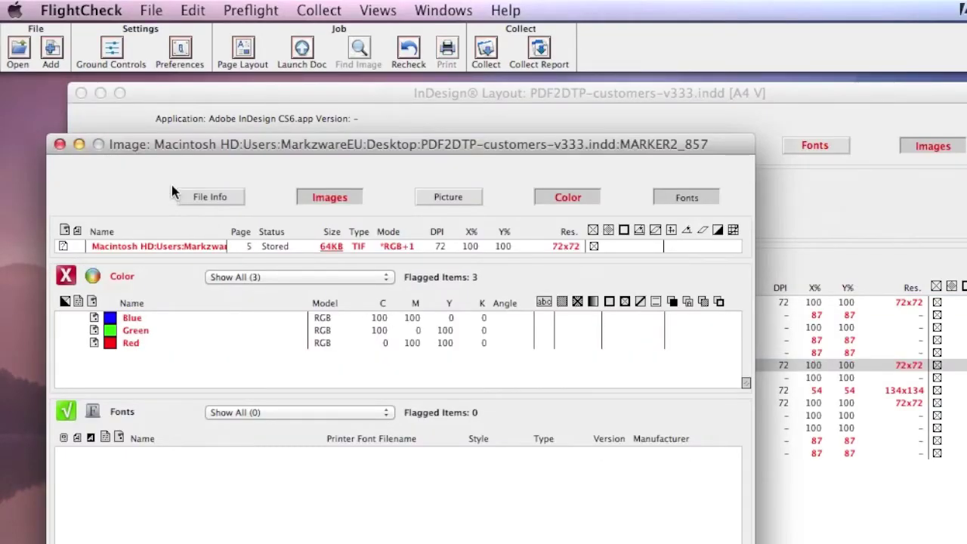
click(60, 144)
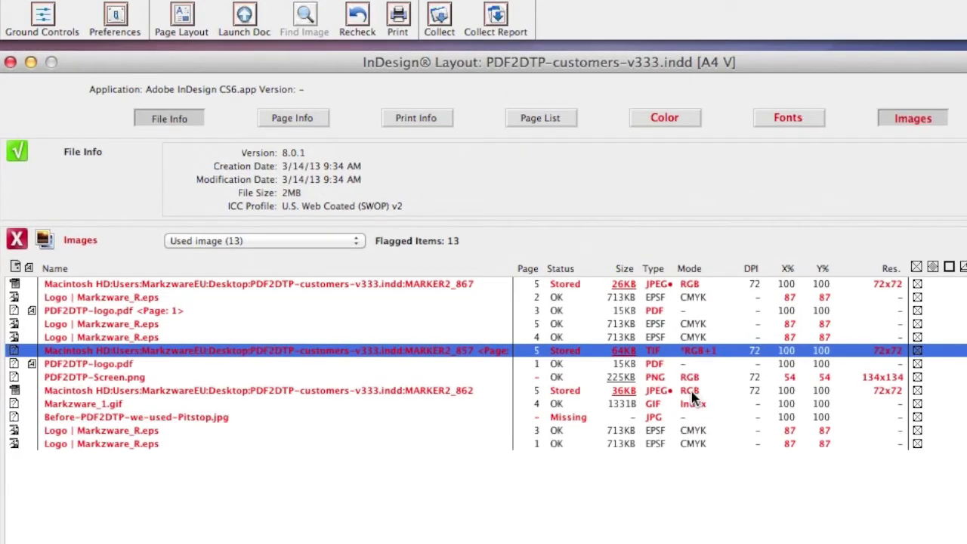
click(723, 403)
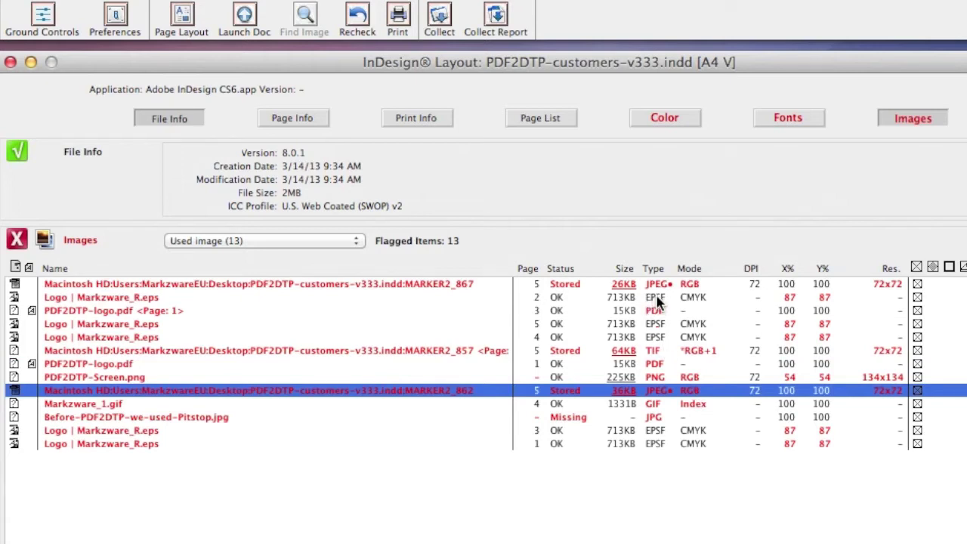
click(563, 404)
click(563, 417)
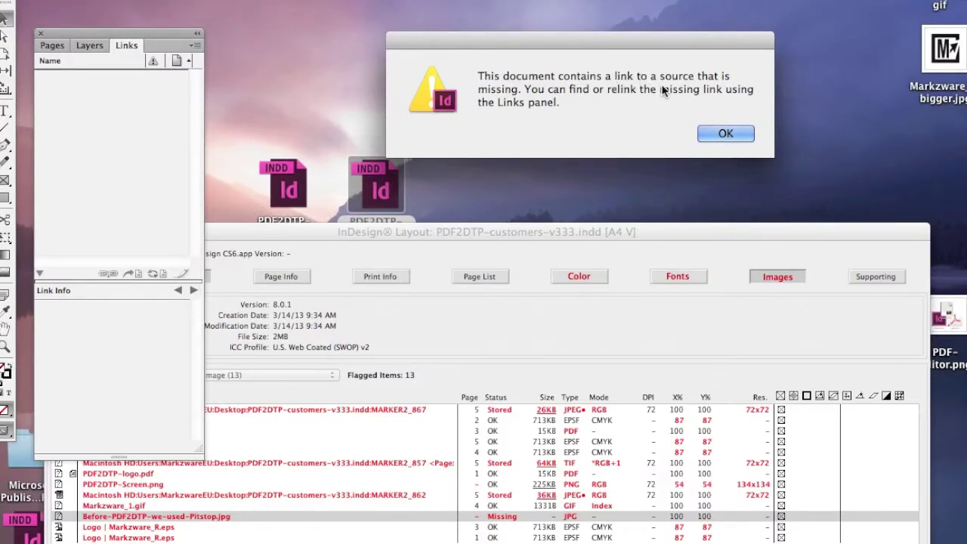
- Dismiss the missing-link alert, enlarge the Links panel, and inspect the missing Before-PDF2DTP-we-used-Pitstop.jpg link
click(727, 133)
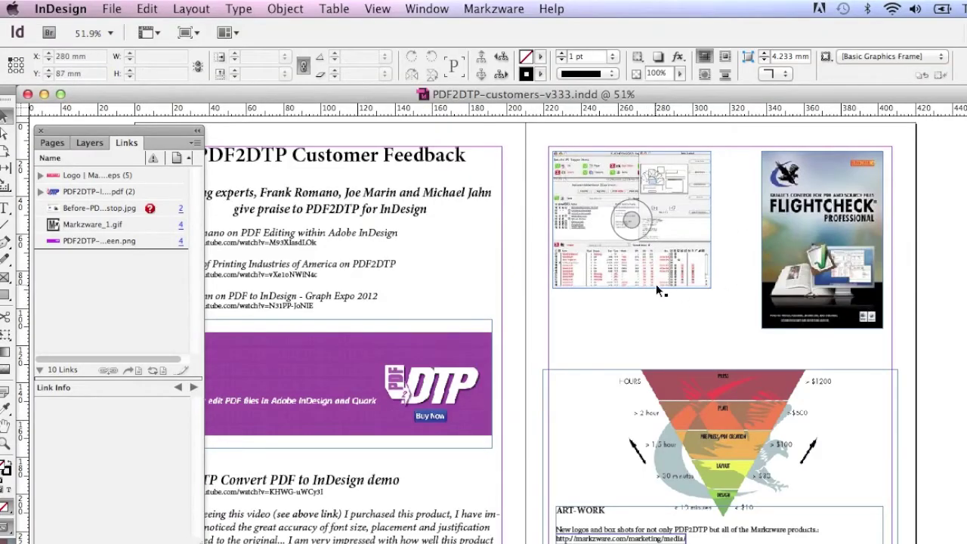
drag(124, 129, 274, 122)
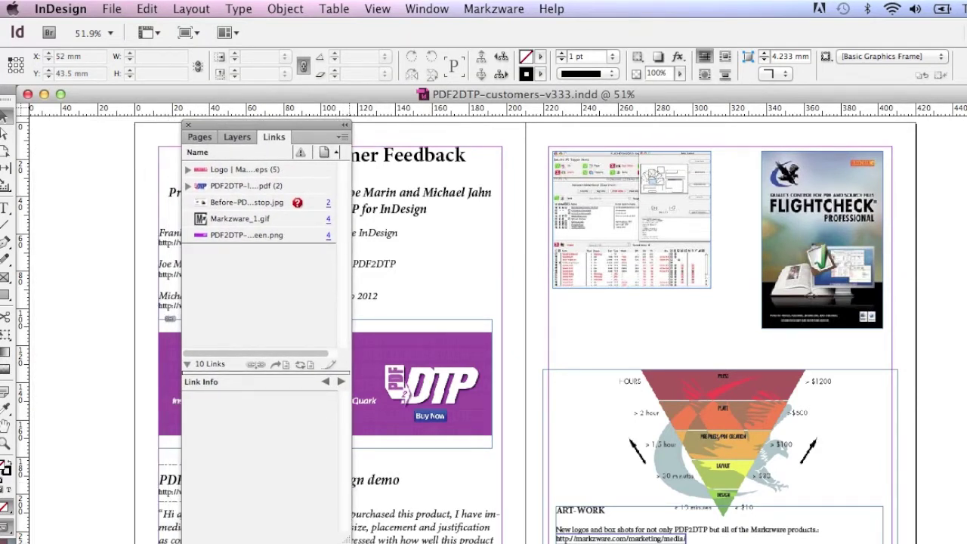
drag(347, 540, 453, 540)
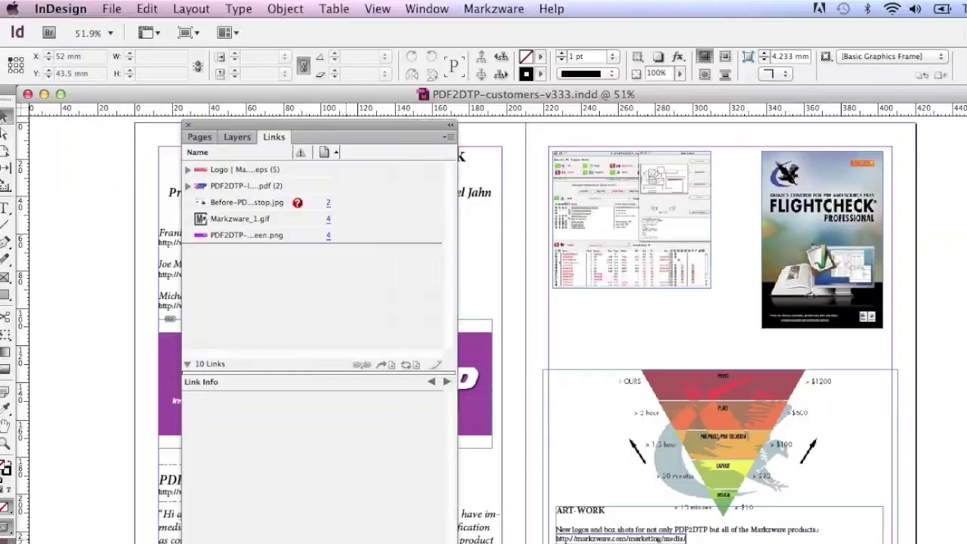
click(187, 185)
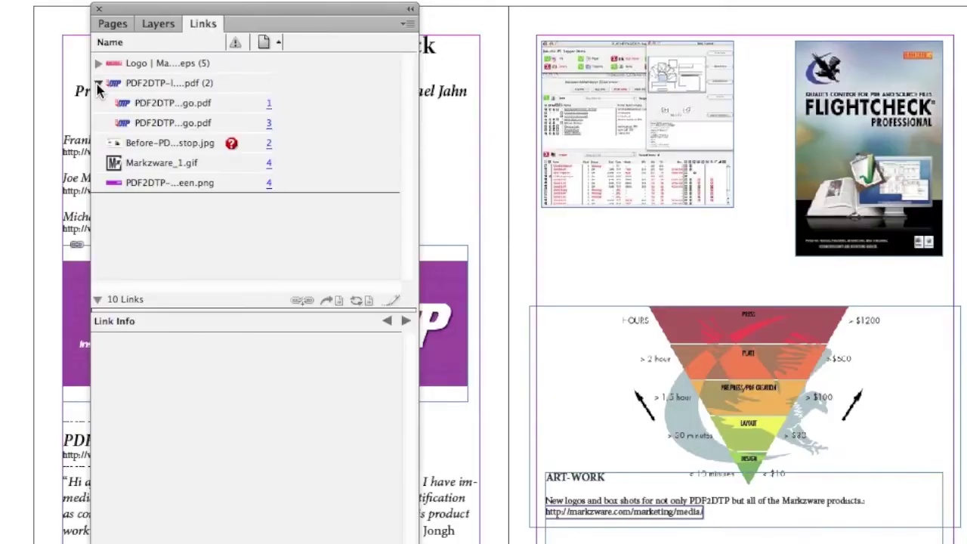
click(232, 148)
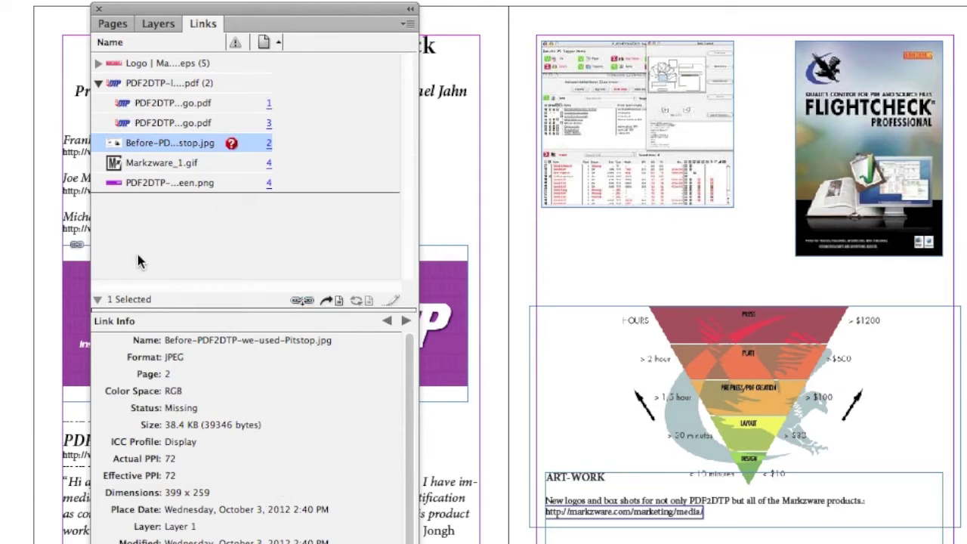
click(163, 104)
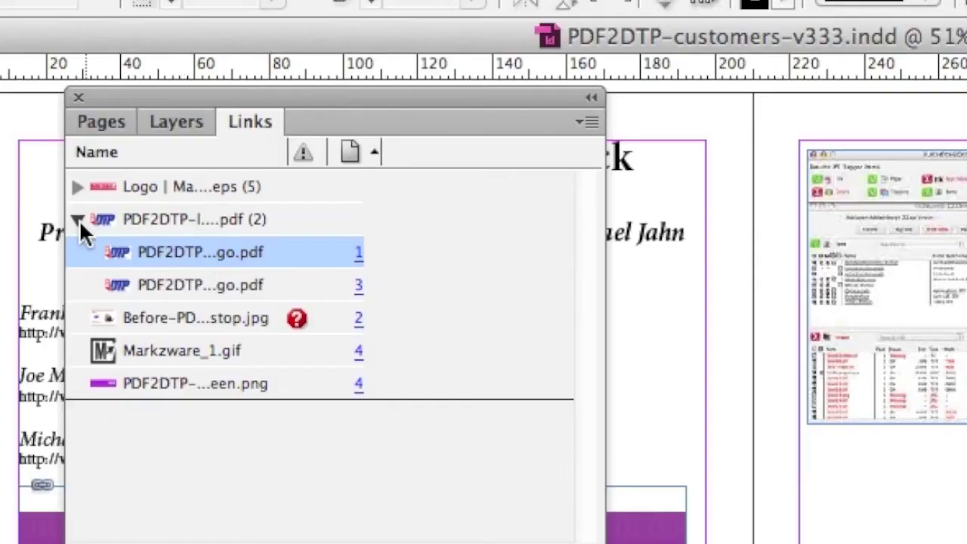
click(78, 219)
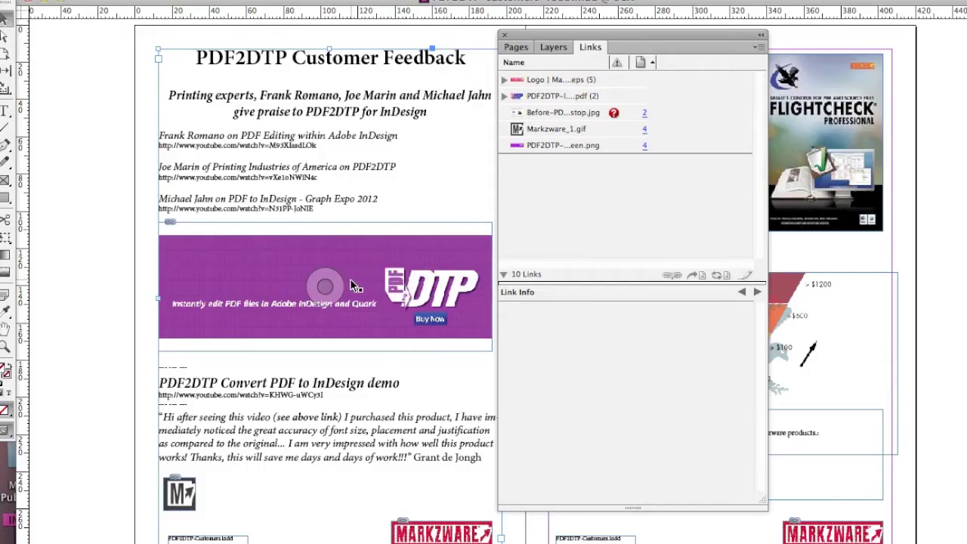
- Review Link Info for the PDF2DTP banner, Markzware_1.gif, FlightCheck screenshot and funnel graphic
click(351, 280)
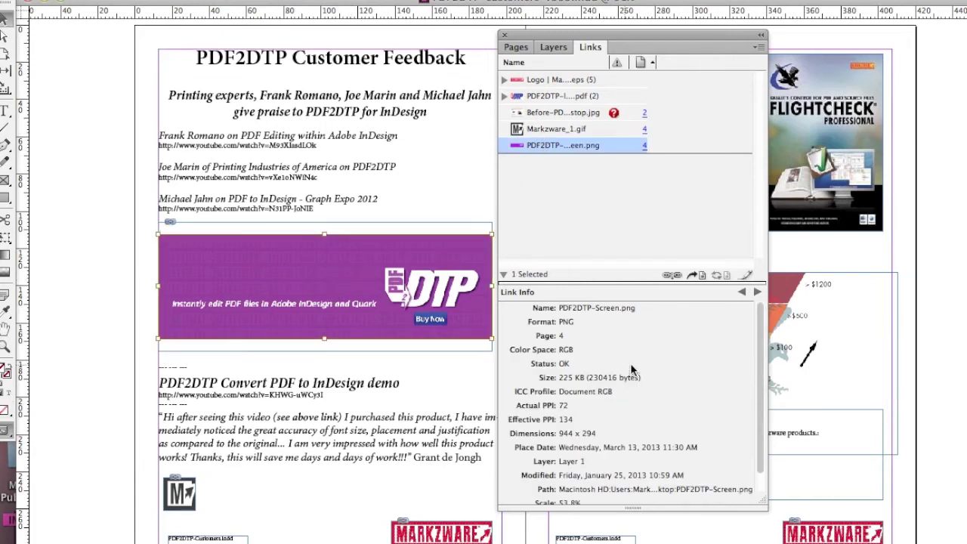
click(556, 128)
drag(677, 35, 234, 56)
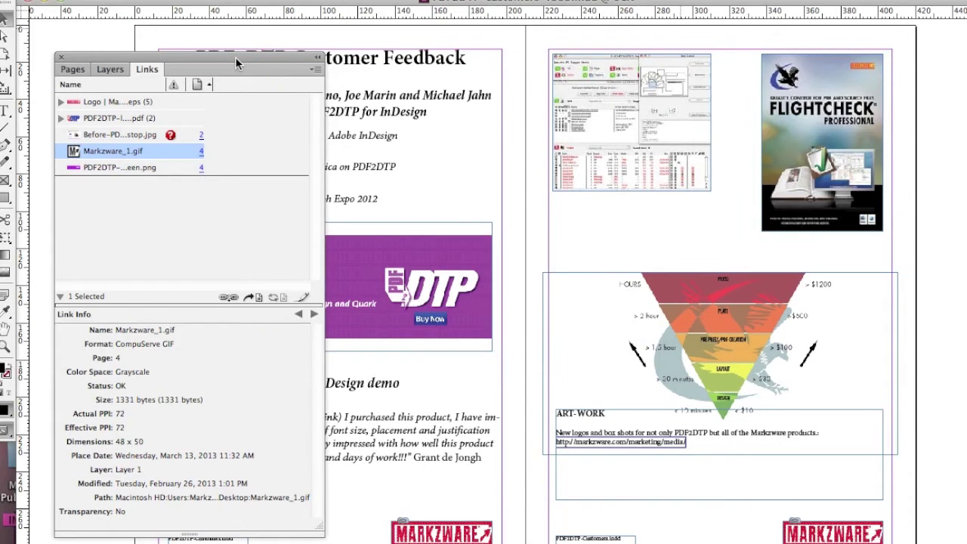
click(629, 119)
click(594, 79)
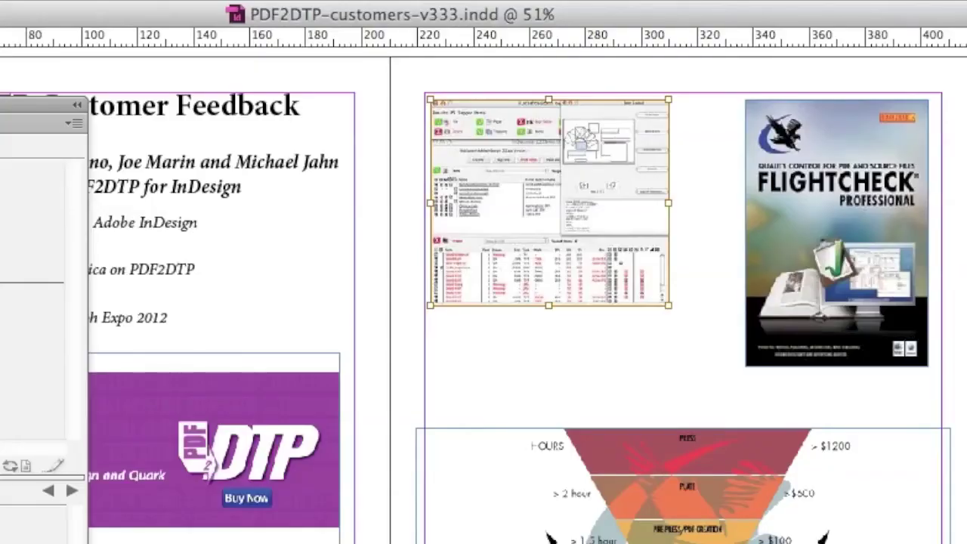
drag(252, 72, 465, 60)
click(760, 487)
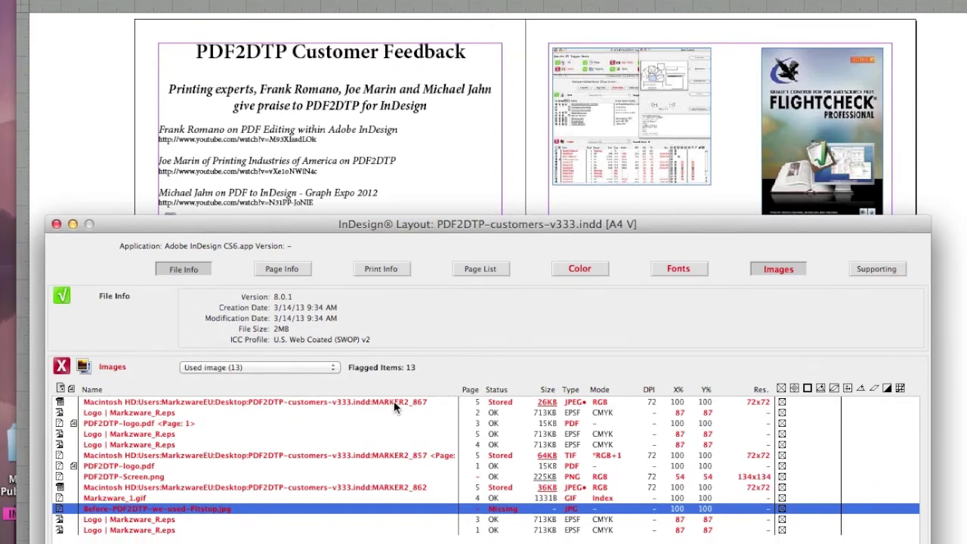
- Select stored images MARKER2_867, MARKER2_857 and MARKER2_862, then jump to MARKER2_862 in InDesign
click(394, 408)
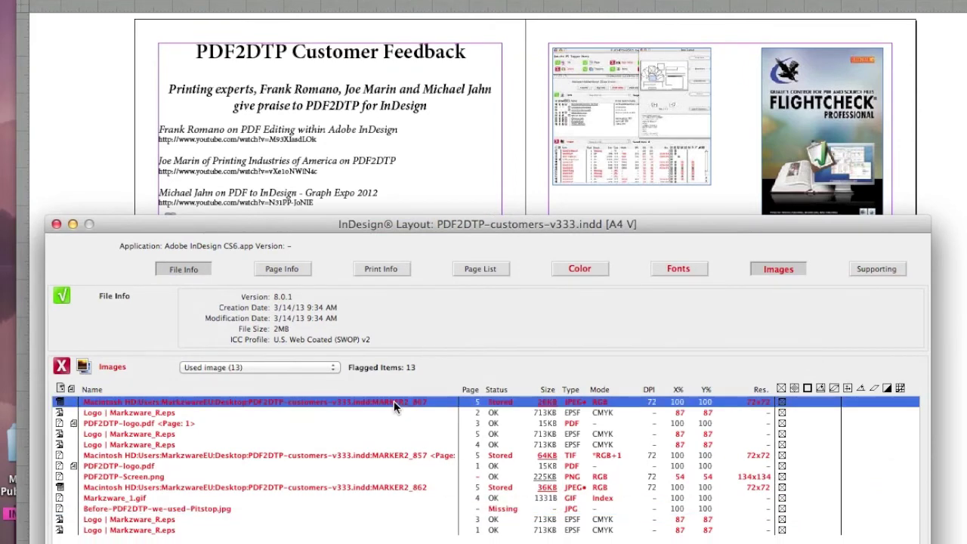
click(404, 456)
click(391, 488)
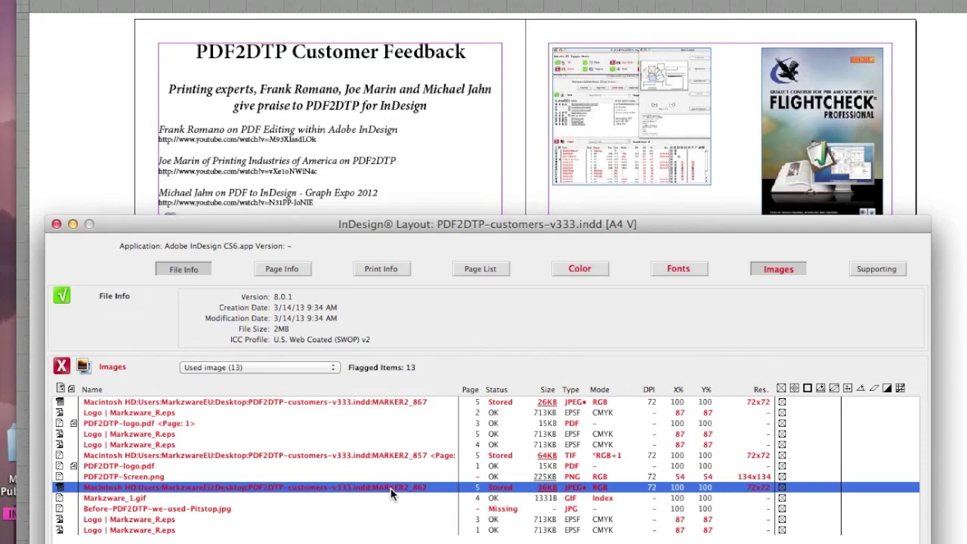
double_click(391, 489)
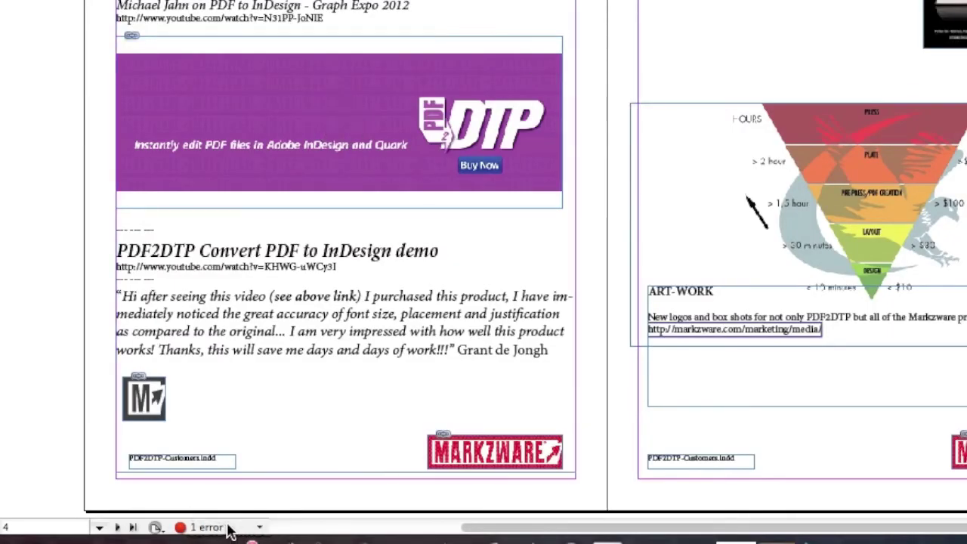
- In the Preflight panel, go to the missing link Before-PDF2DTP-we-used-Pitstop.jpg on its page
click(259, 527)
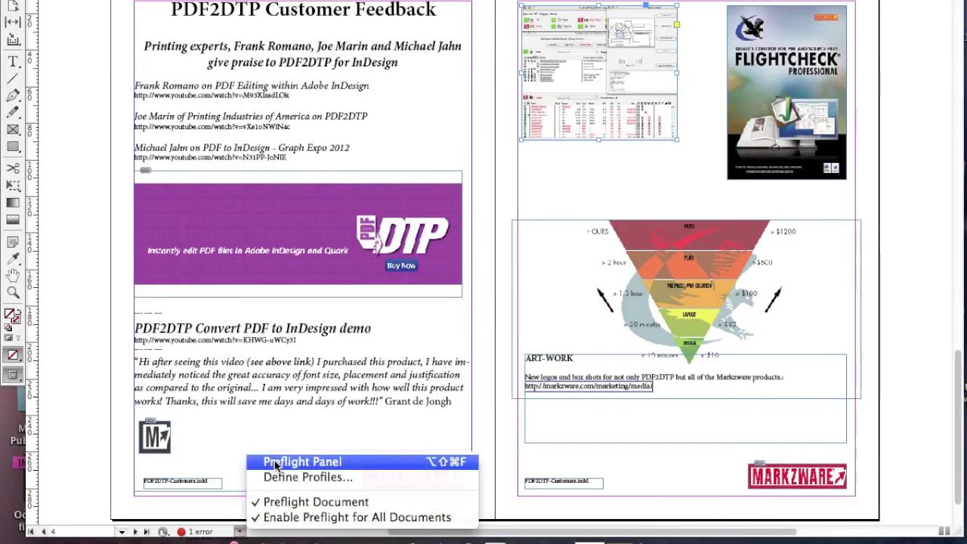
click(273, 462)
click(572, 62)
click(585, 76)
double_click(665, 91)
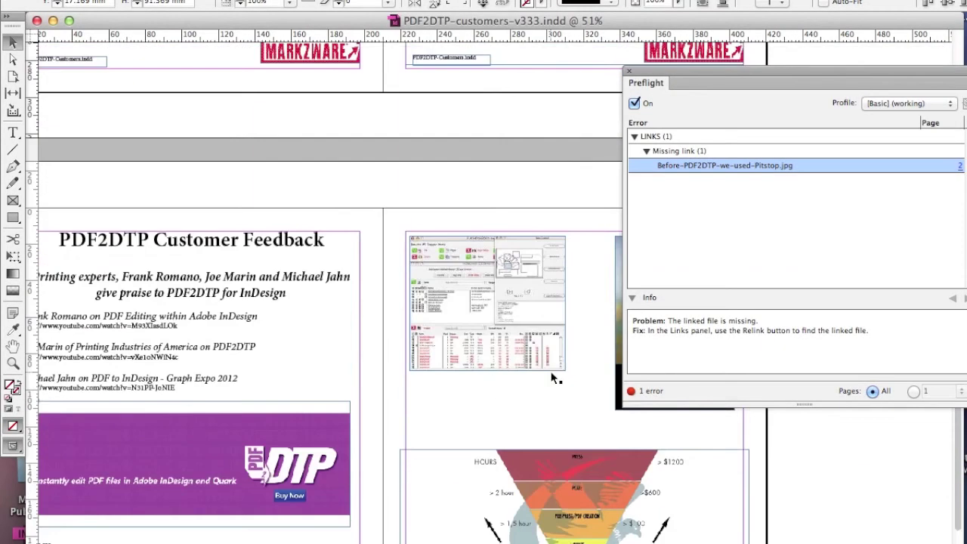
click(486, 302)
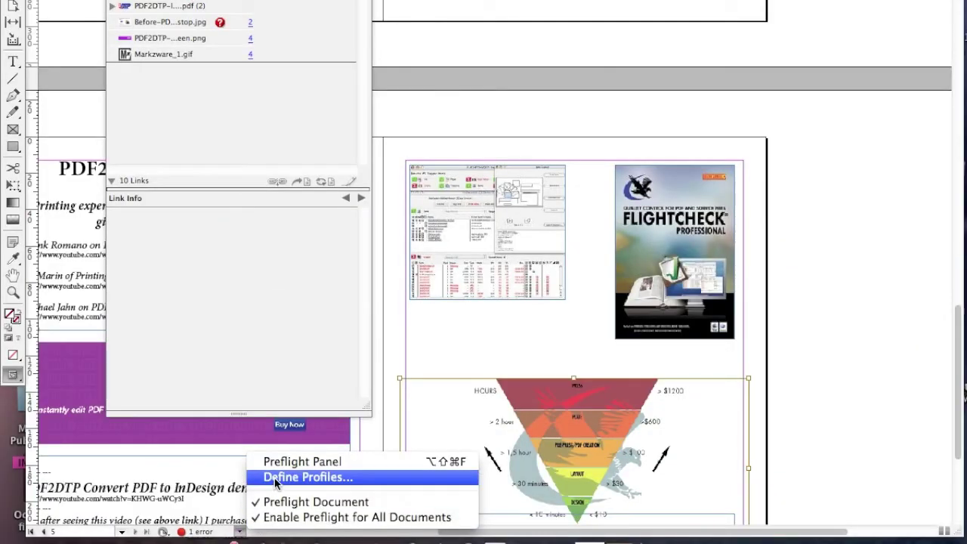
click(276, 477)
- Enable IMAGES and OBJECTS checks in a new Basic Copy preflight profile
scroll(536, 227, up, 5)
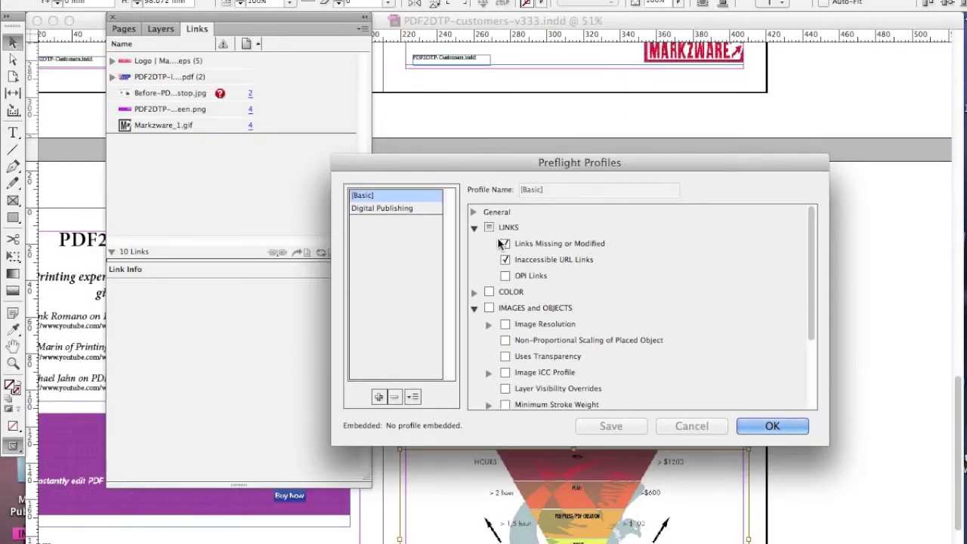
scroll(533, 292, down, 3)
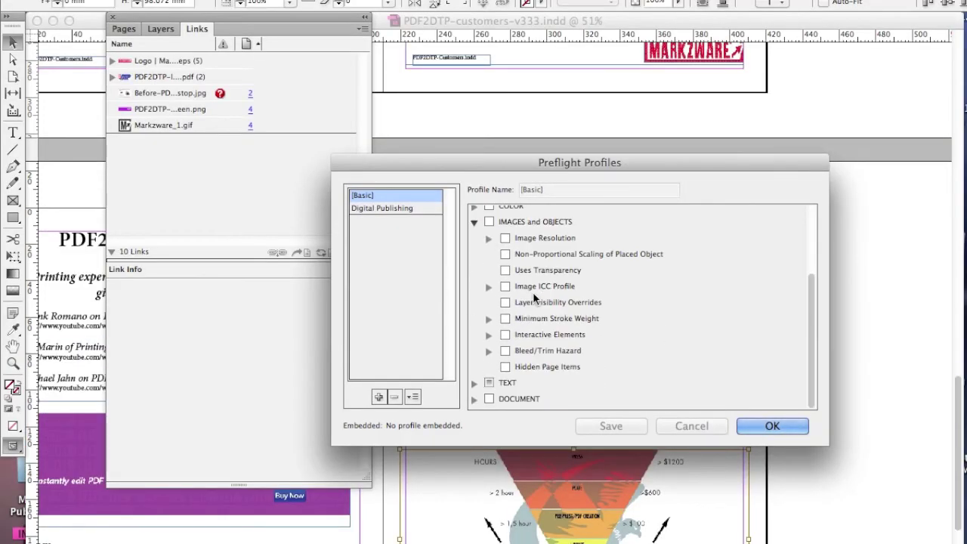
click(488, 237)
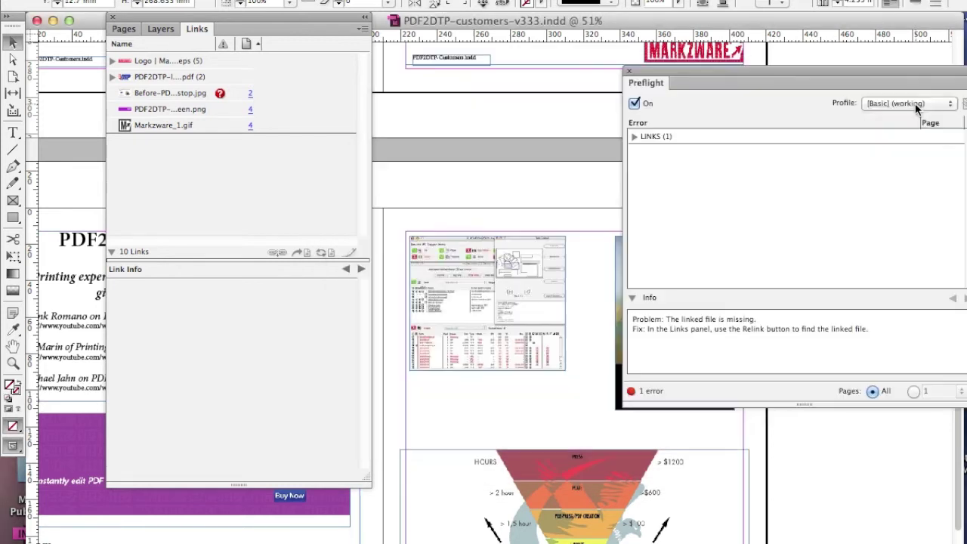
click(914, 104)
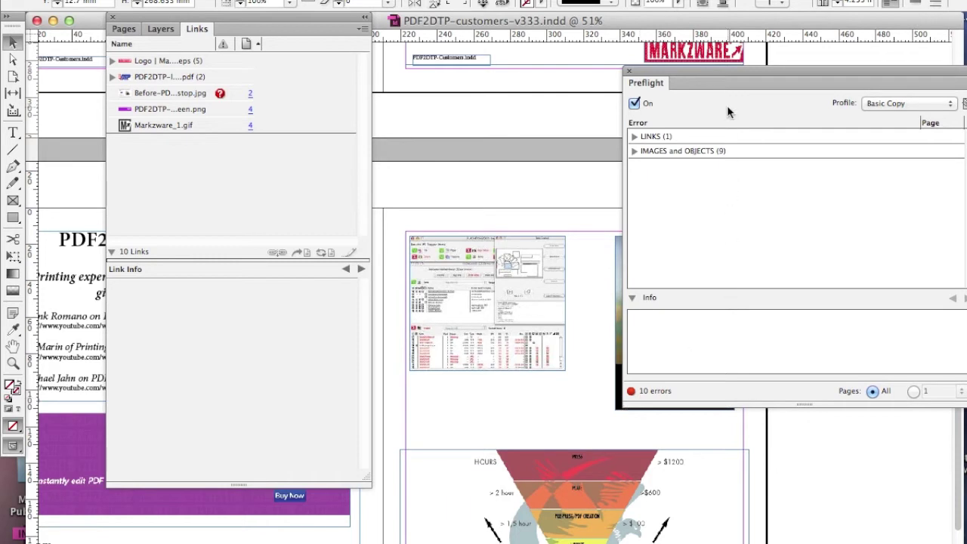
- Expand LINKS, IMAGES and OBJECTS, and Image resolution to list the five resolution problems
drag(726, 78, 575, 68)
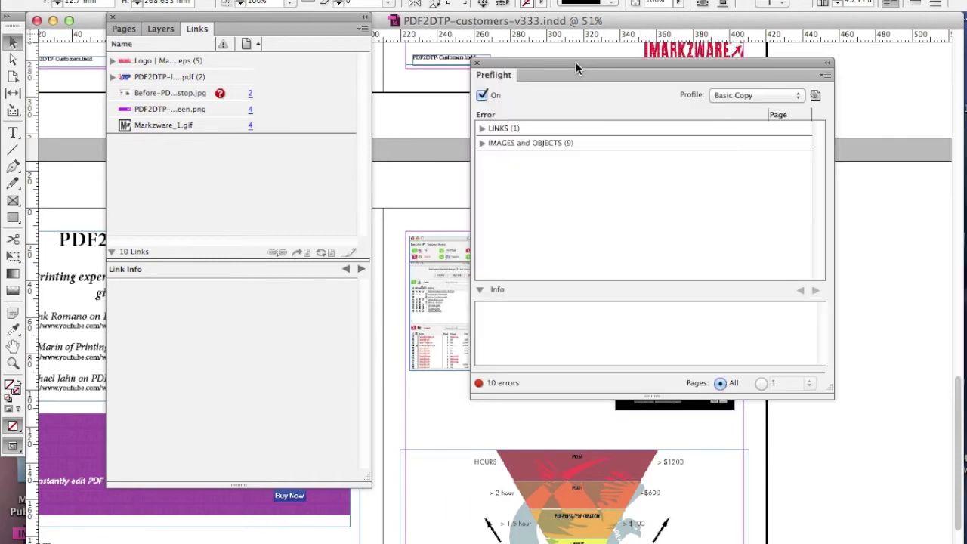
click(481, 129)
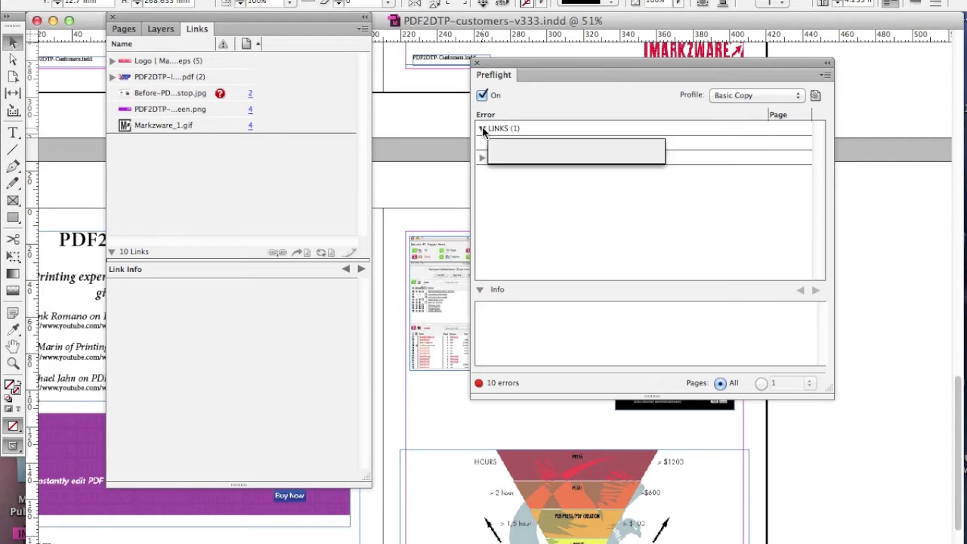
click(482, 158)
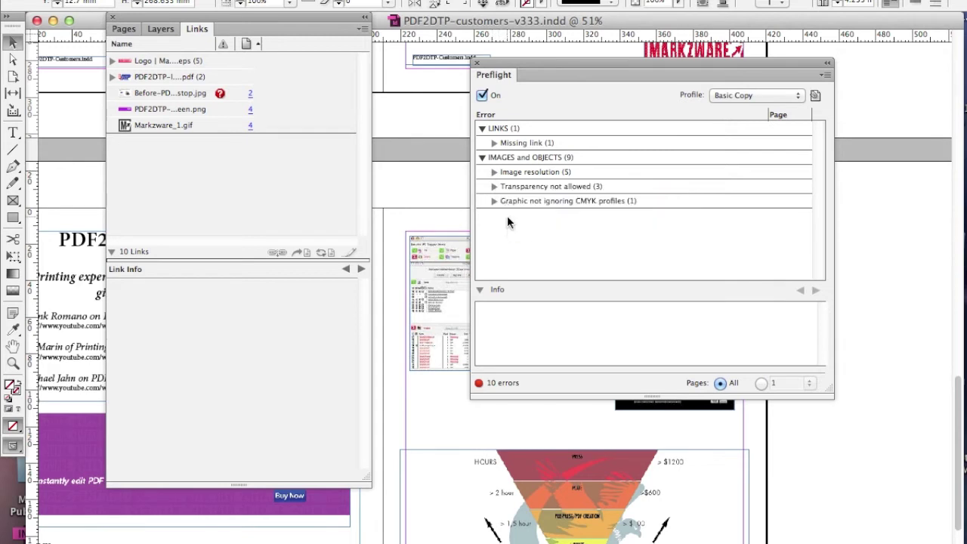
click(493, 171)
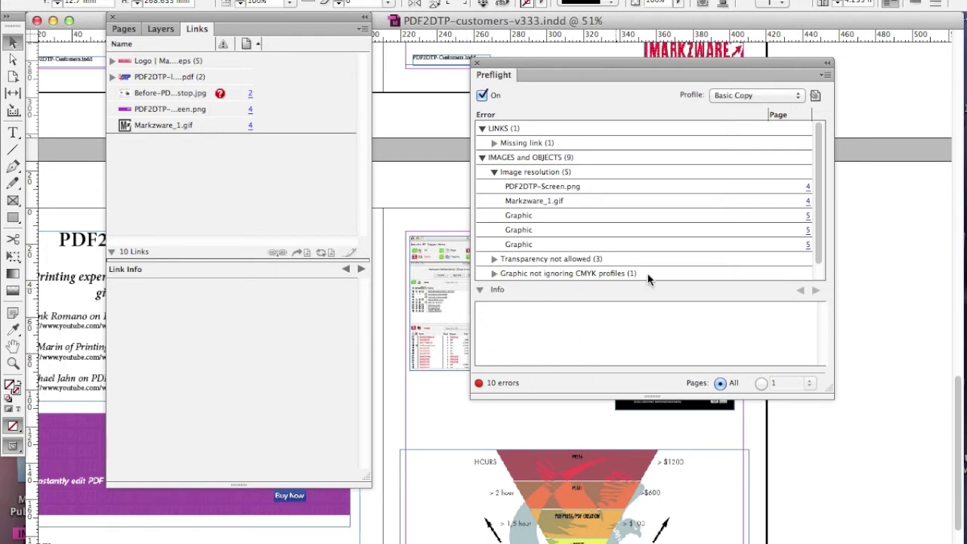
- Jump between the first and second low-resolution Graphic entries in the layout
click(807, 231)
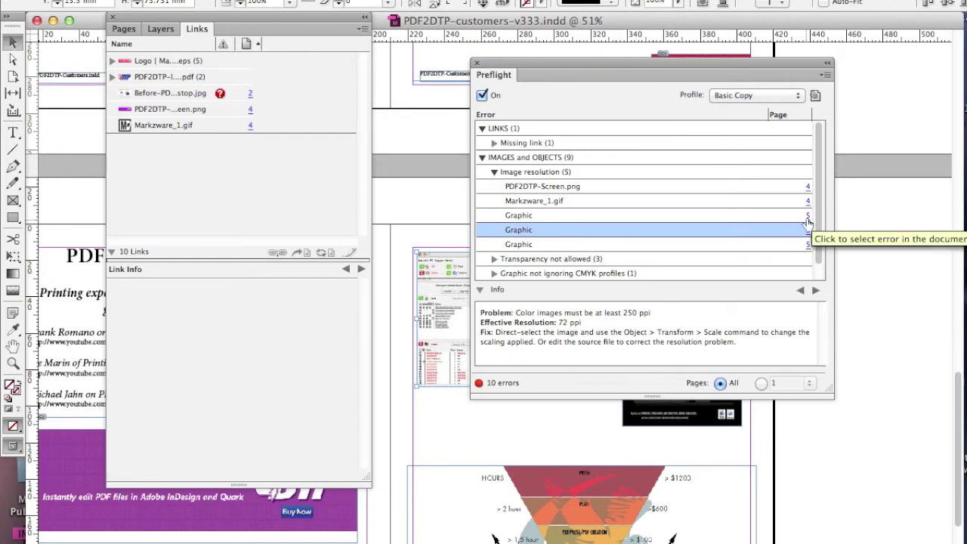
click(807, 217)
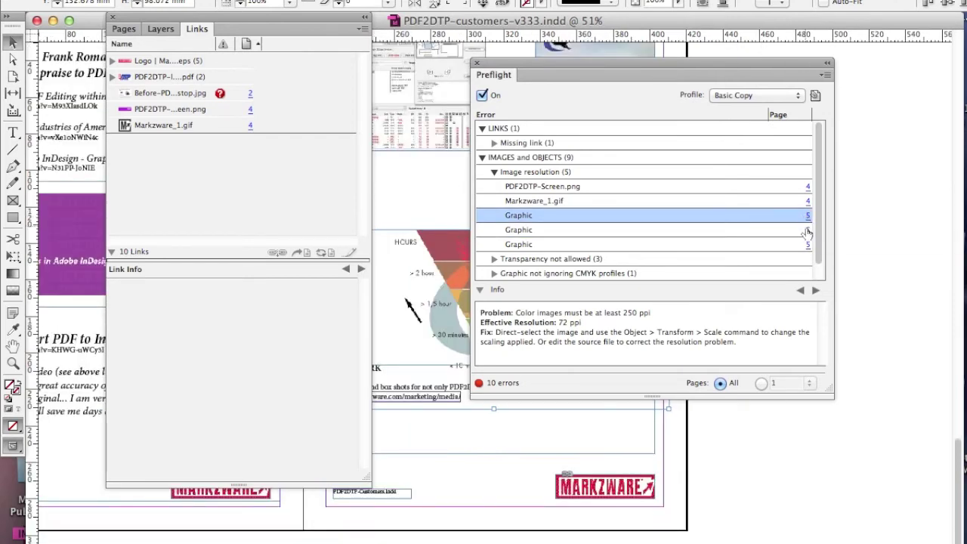
click(807, 232)
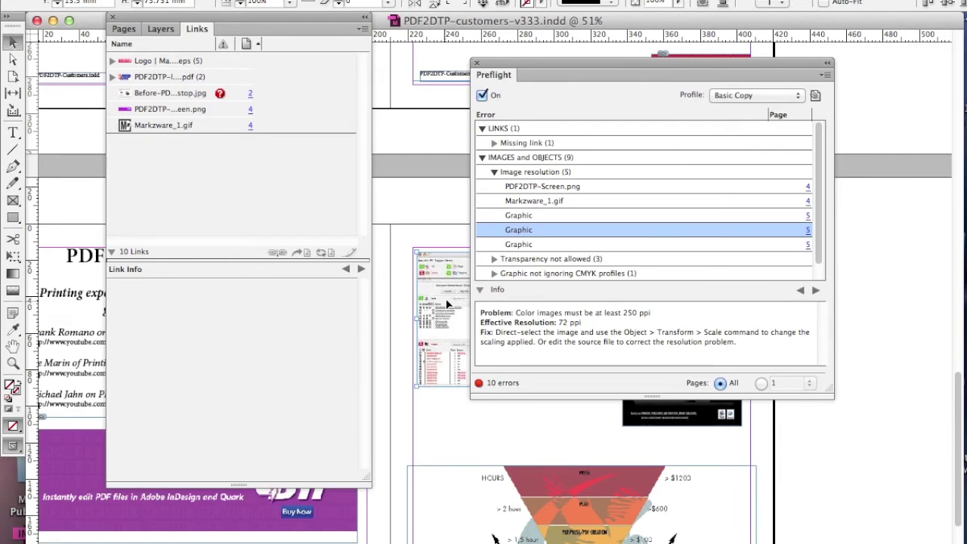
drag(559, 72, 640, 89)
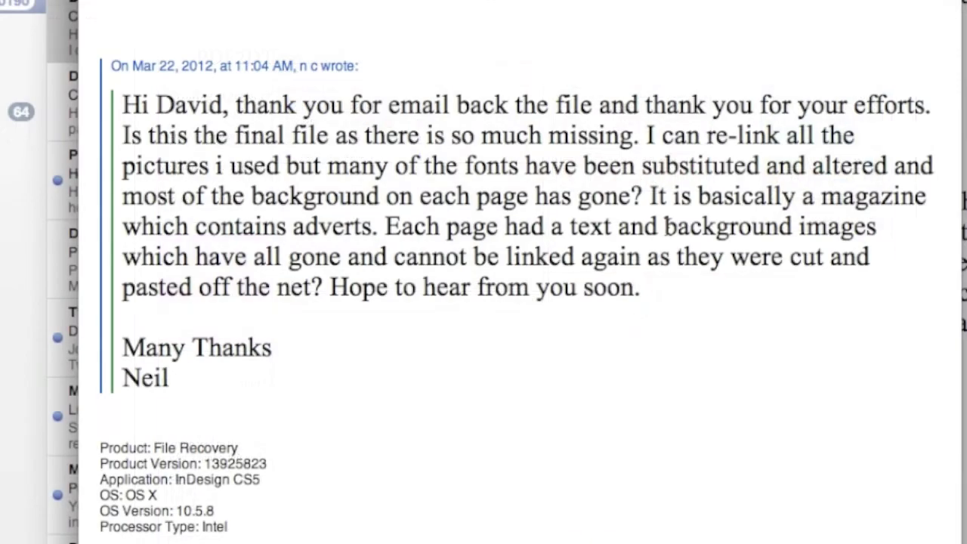
- Highlight the customer's sentence about background images cut and pasted off the net being gone
drag(664, 227, 879, 248)
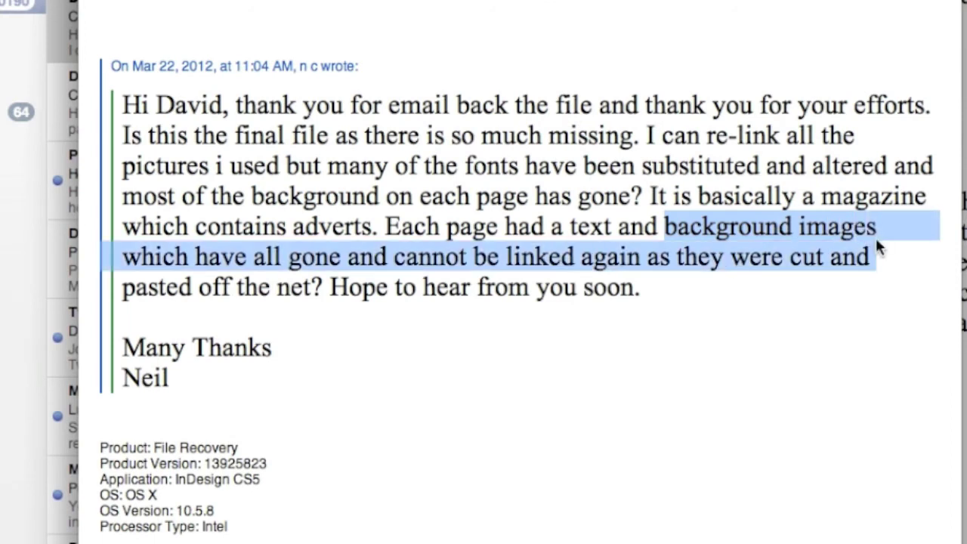
shift+click(324, 291)
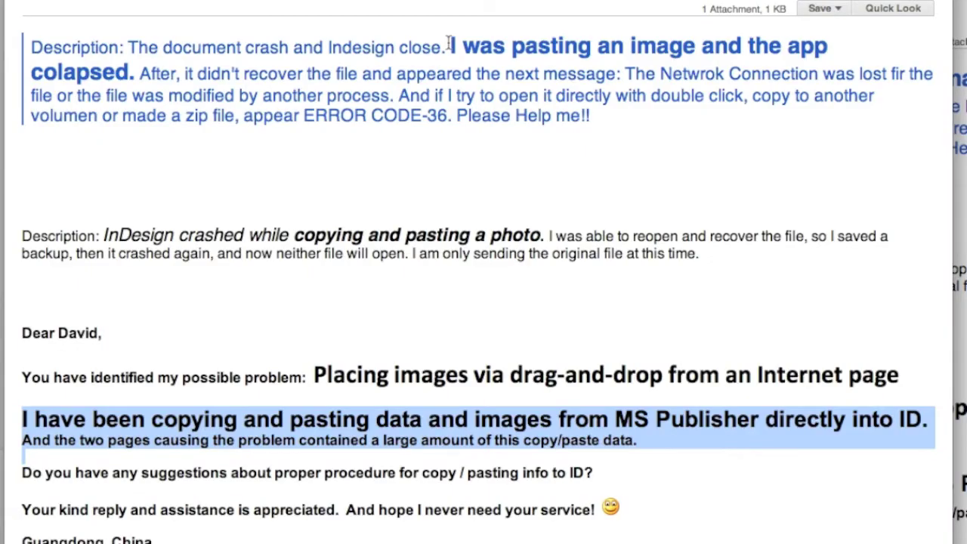
drag(450, 43, 623, 73)
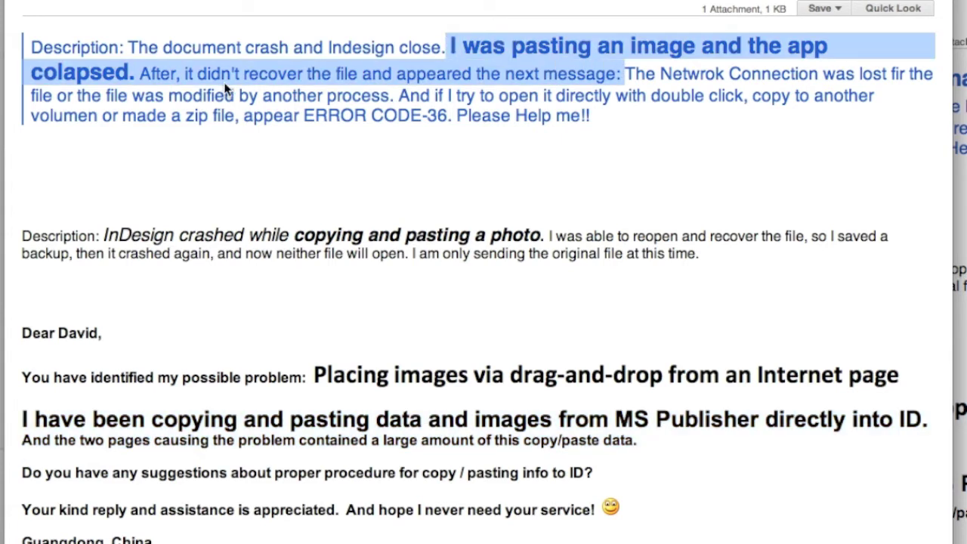
drag(103, 236, 545, 236)
click(145, 376)
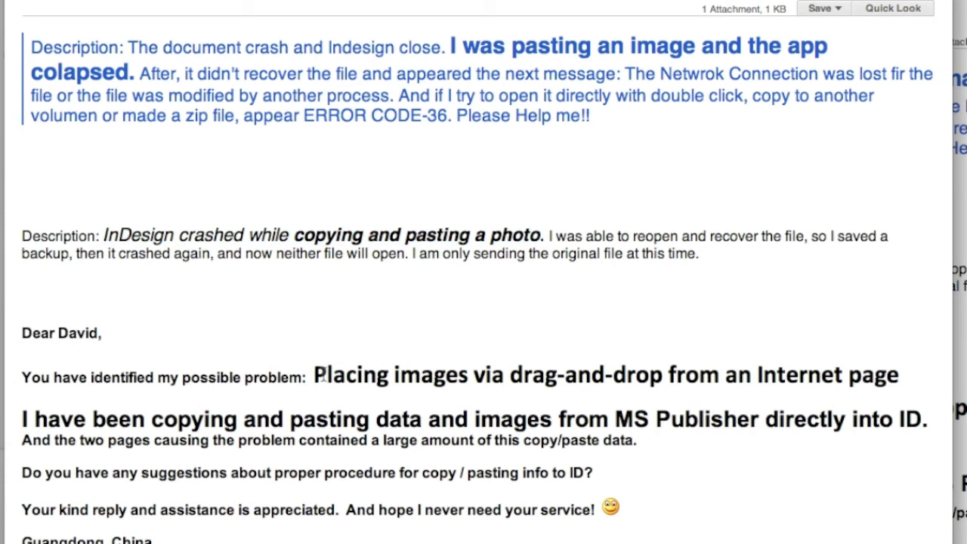
drag(314, 375, 681, 529)
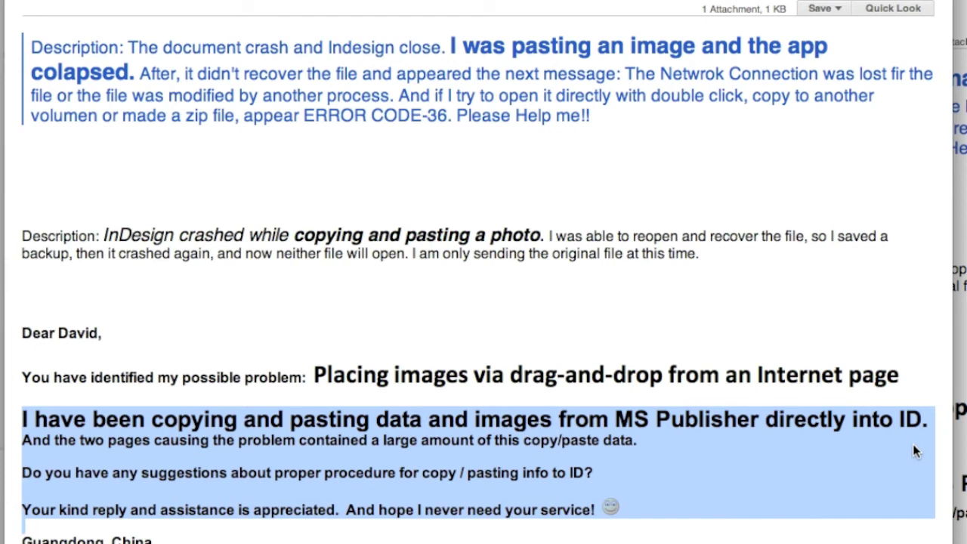
click(373, 326)
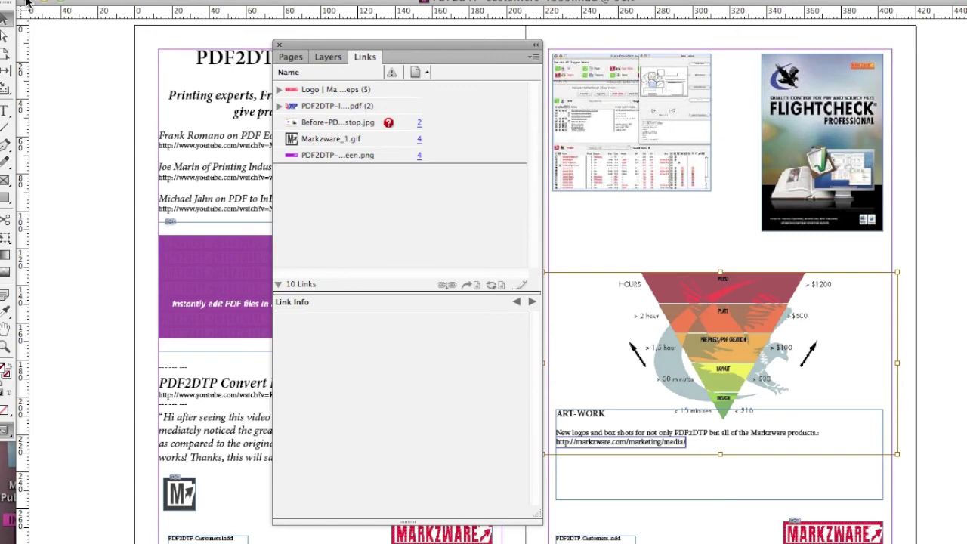
- Close PDF2DTP-customers-v333.indd and bring FlightCheck's layout report to the front
click(28, 4)
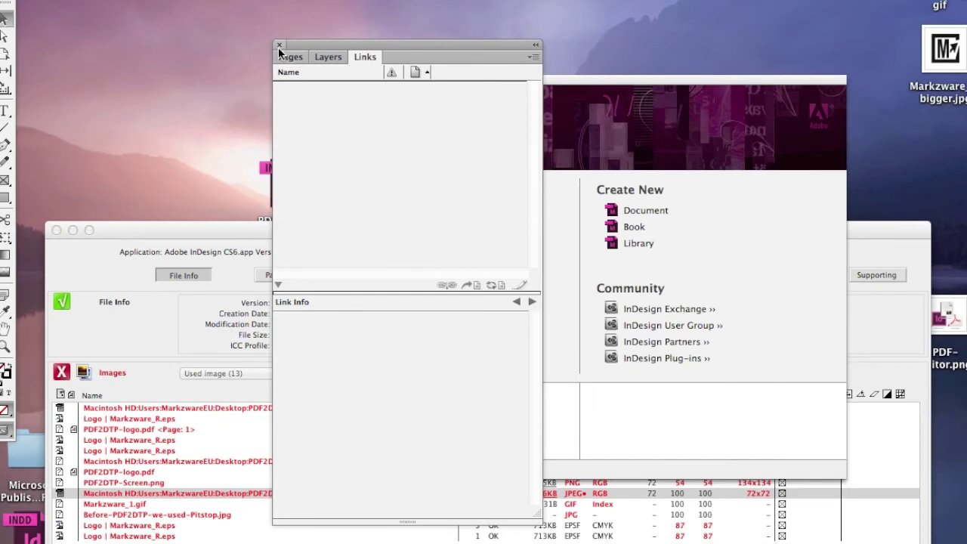
click(574, 88)
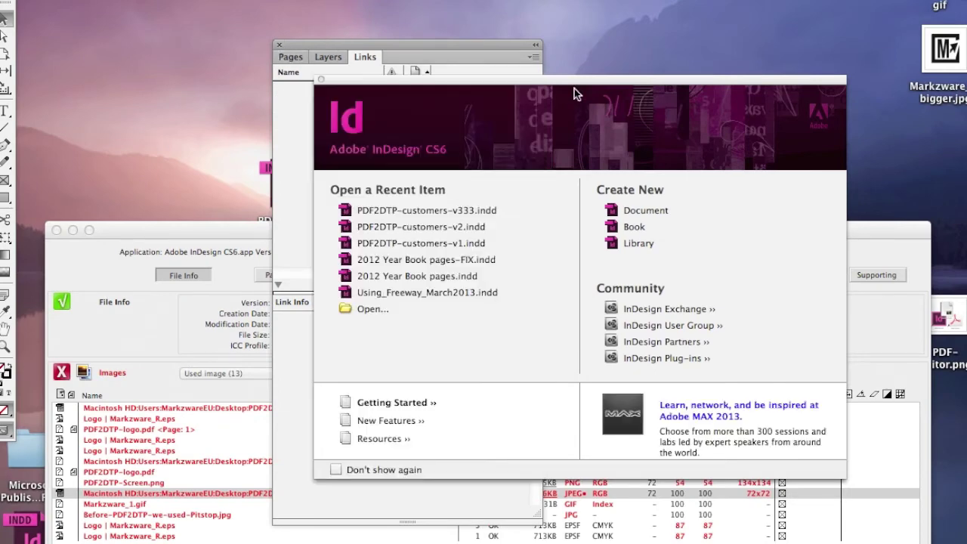
drag(157, 227, 116, 43)
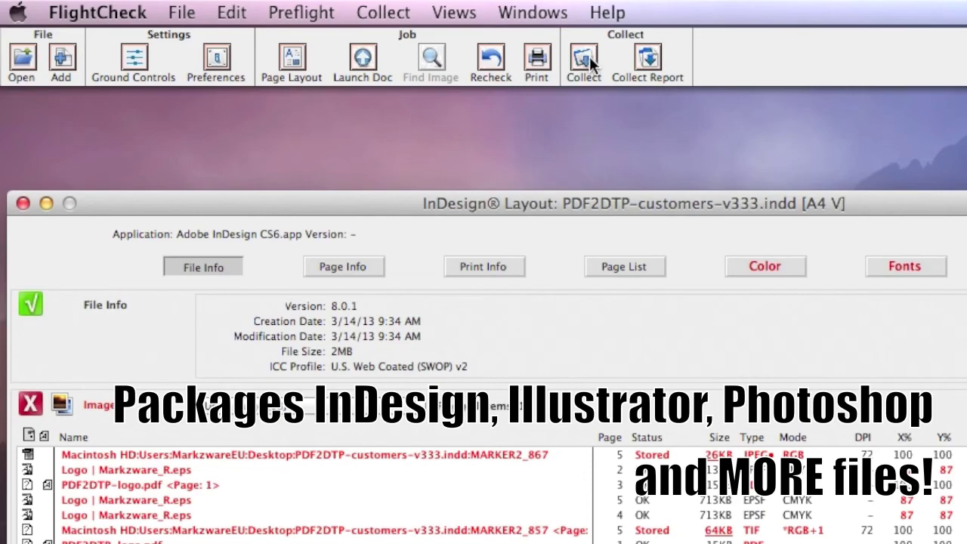
- Collect the job as a compressed zip archive and dismiss the name-clash notice
click(585, 64)
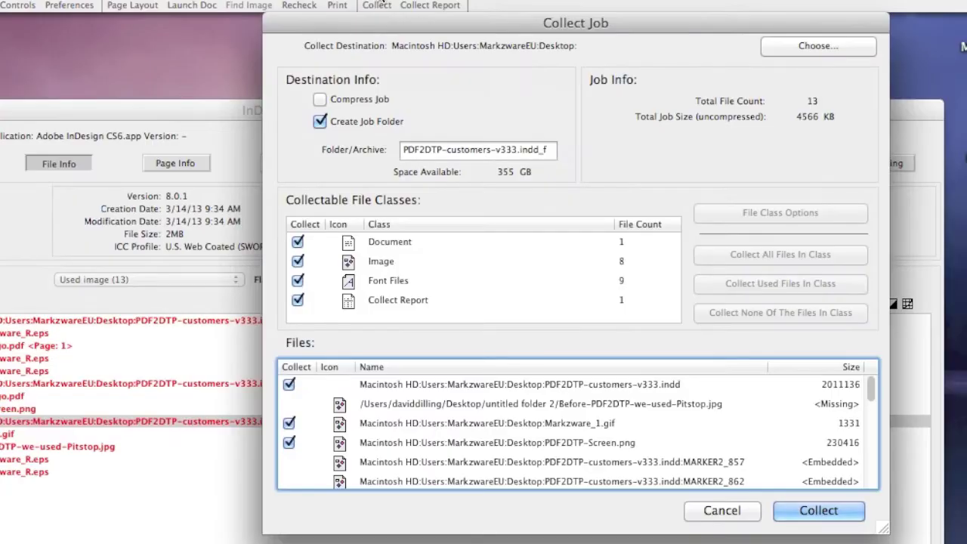
click(316, 99)
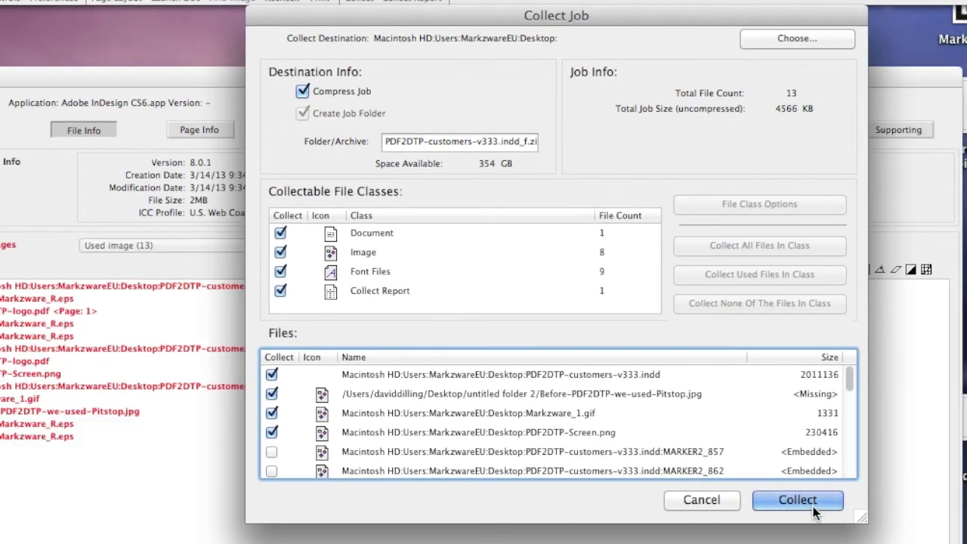
click(819, 510)
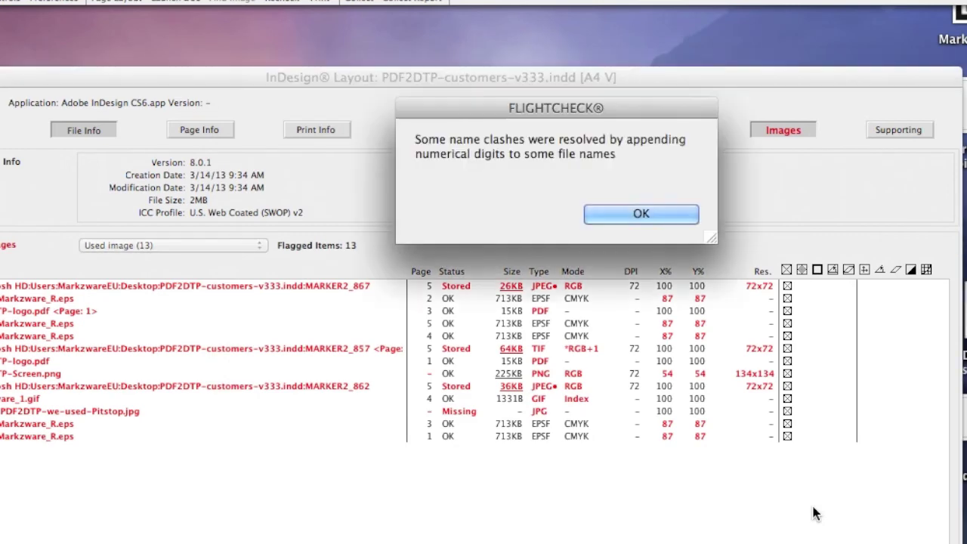
click(649, 212)
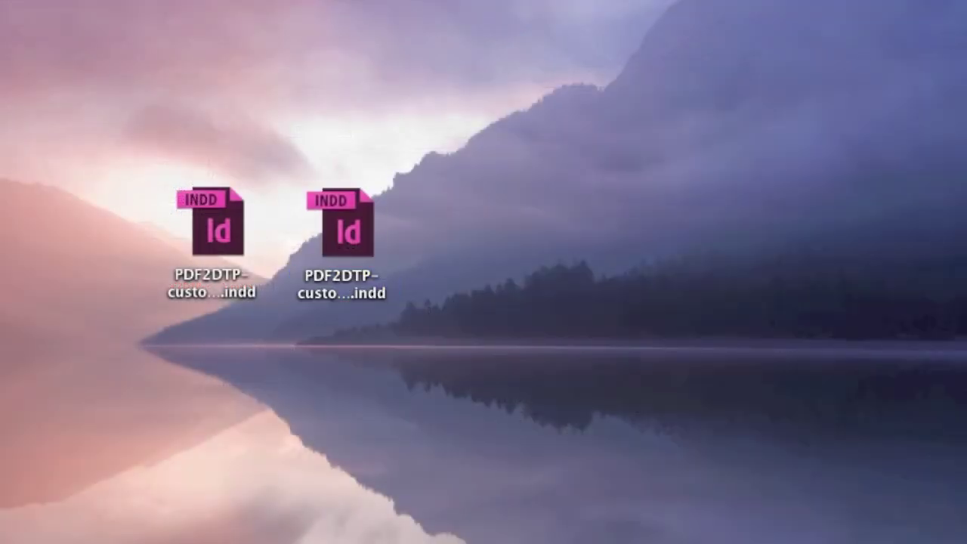
- Place the collected _f job folder beside the two PDF2DTP InDesign files on the desktop
drag(733, 407, 644, 224)
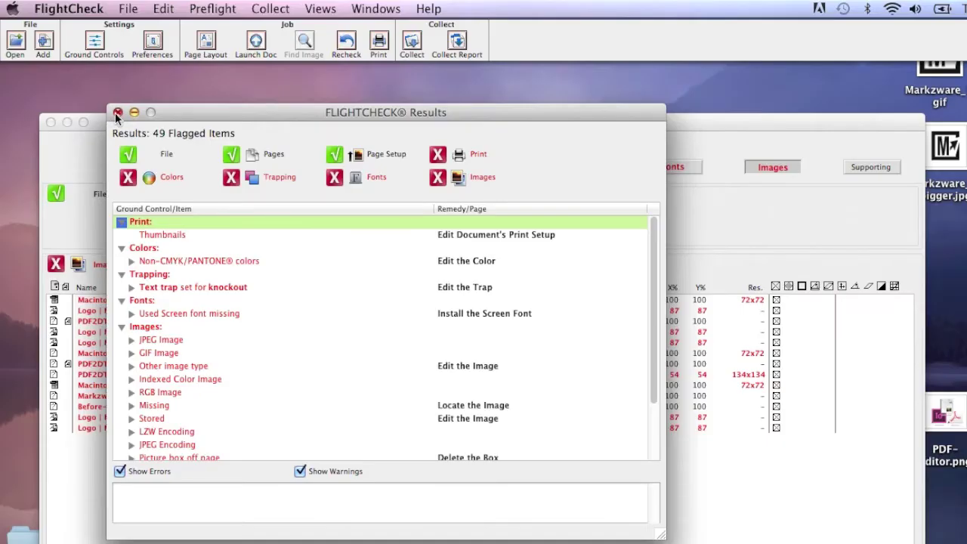
- Preview the page layout and locate the stored images, including transparent MARKER2_857 on page 5
click(116, 113)
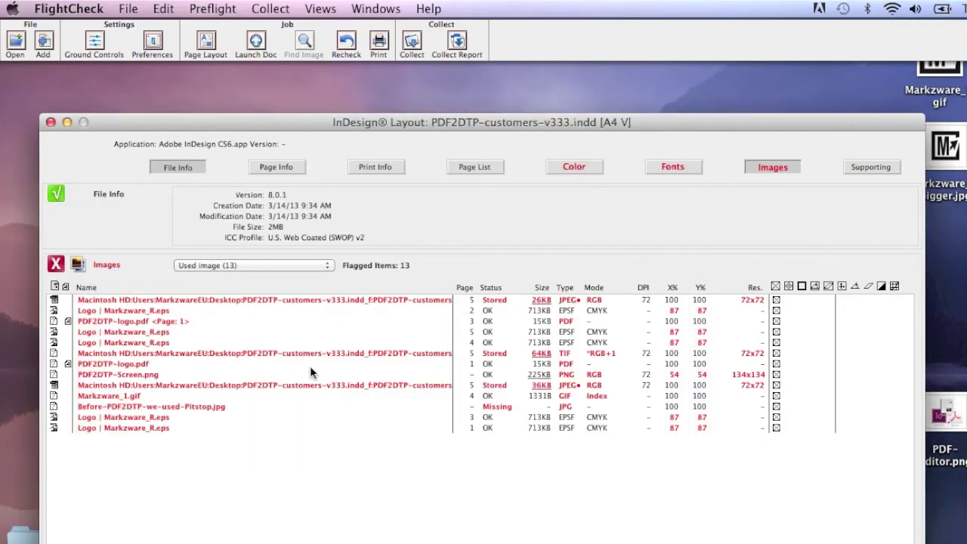
click(205, 42)
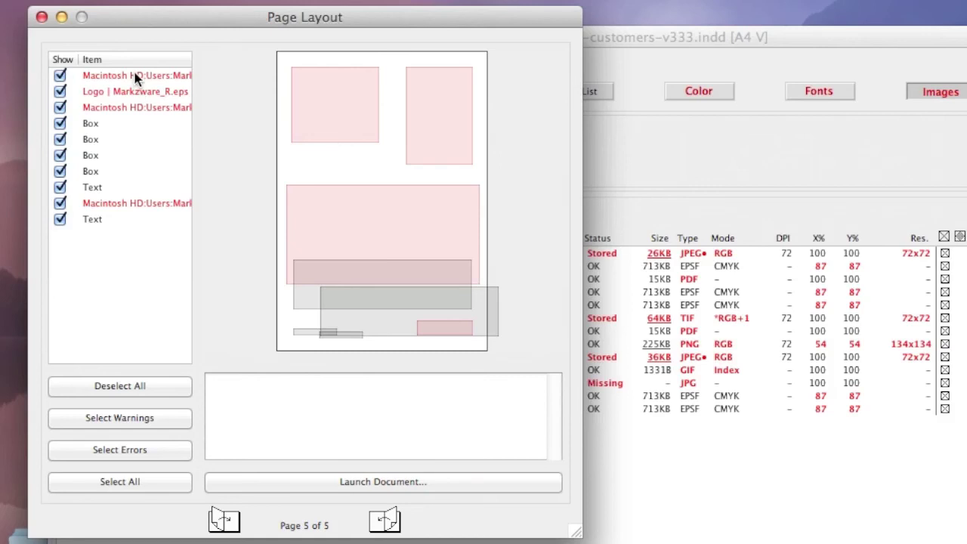
click(130, 78)
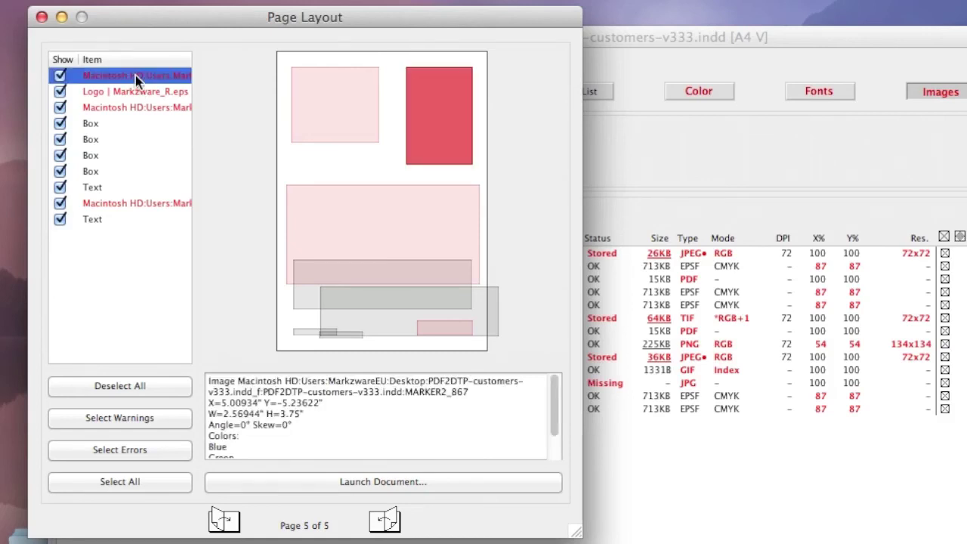
click(148, 203)
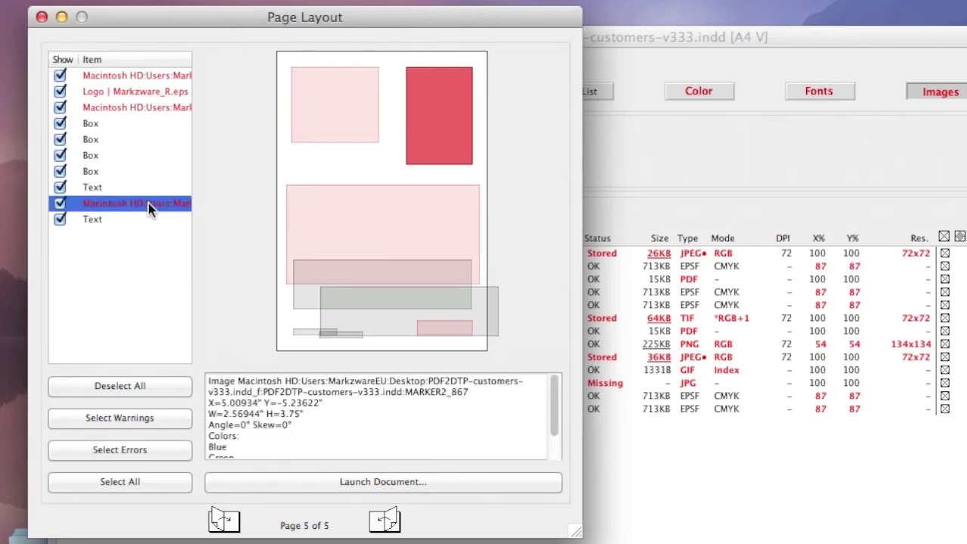
click(155, 111)
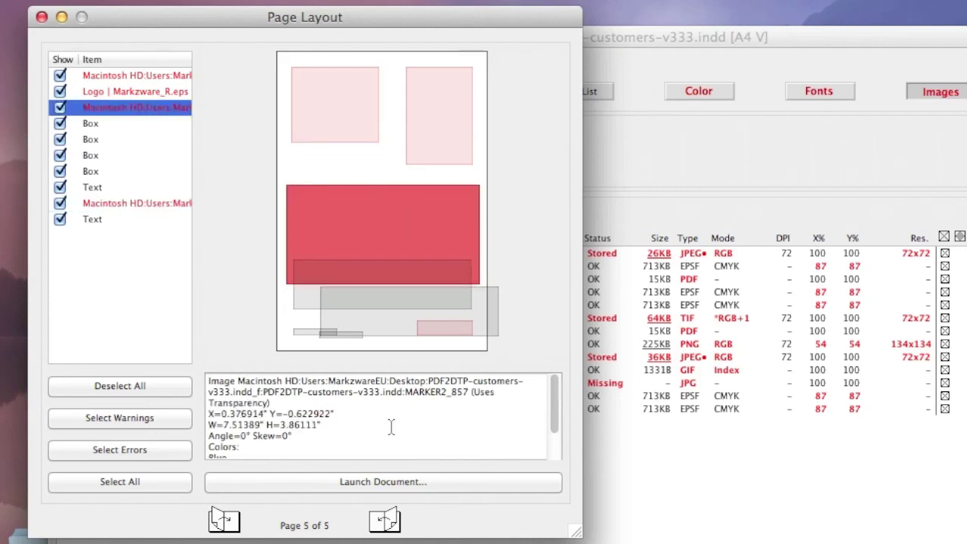
- Relaunch the PDF2DTP-customers layout in InDesign from FlightCheck and dismiss the missing-link alert
click(360, 484)
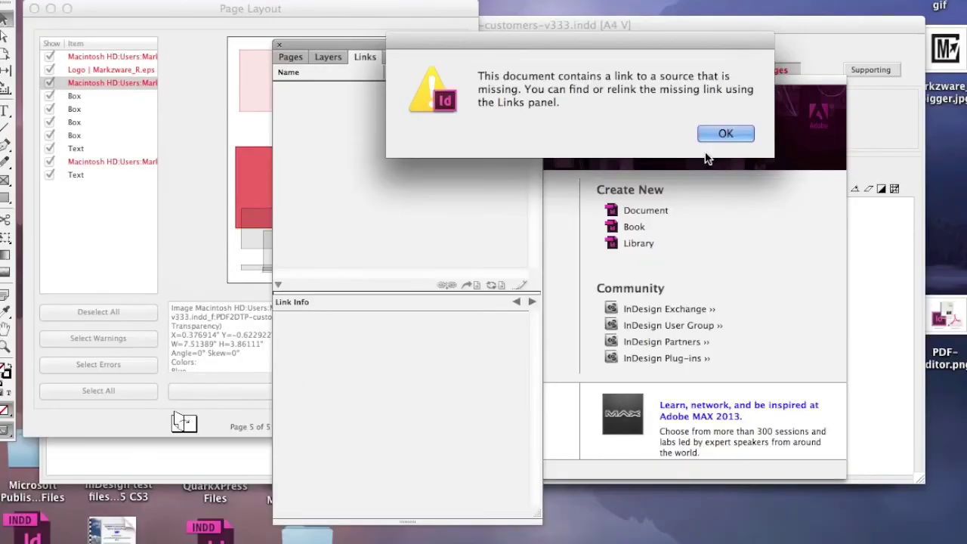
click(710, 133)
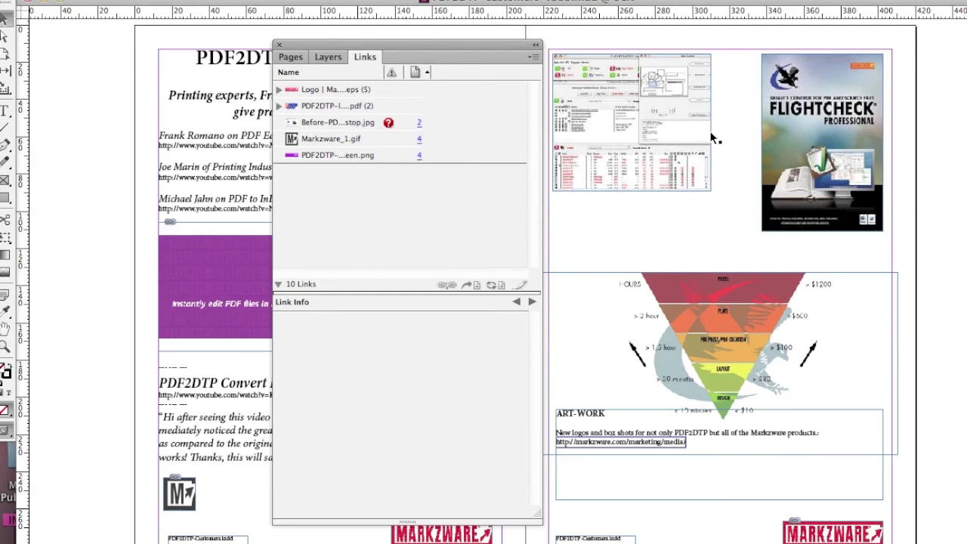